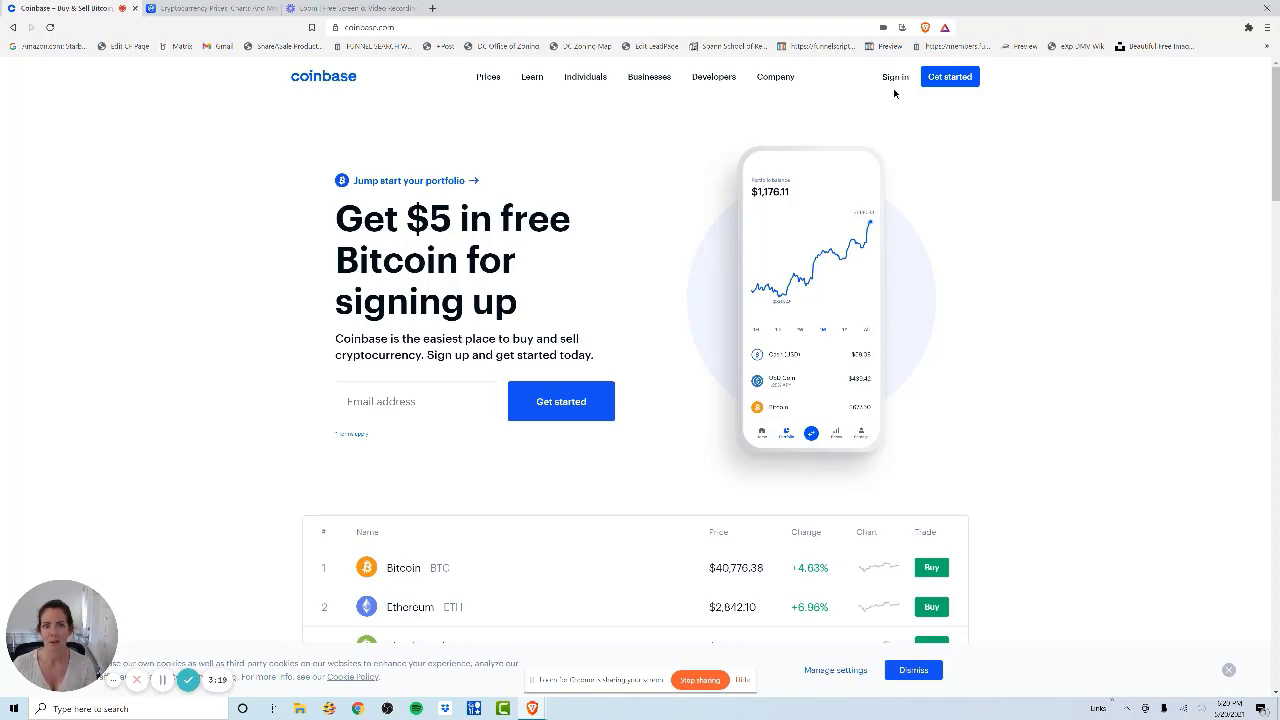
# Step: Open the Coinbase account creation page from Get started
pyautogui.click(943, 79)
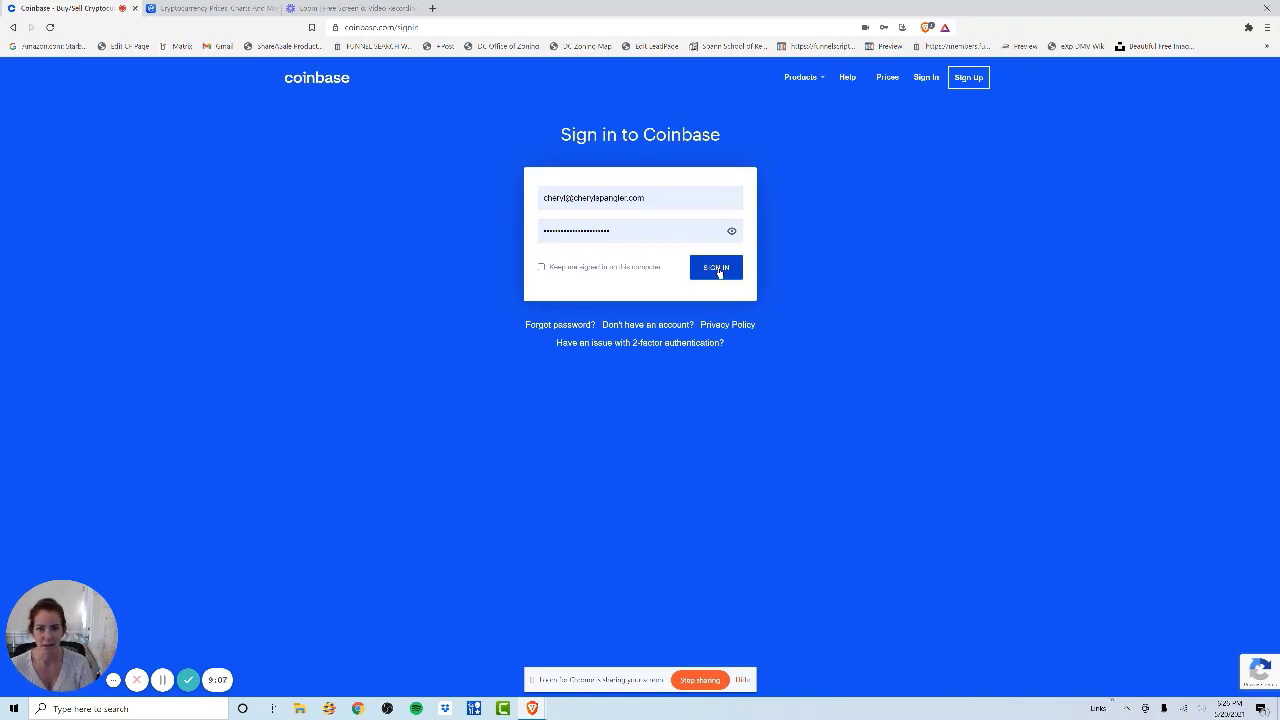
# Step: Submit the e-mail and password, then verify with the 6-digit authenticator code
pyautogui.click(718, 273)
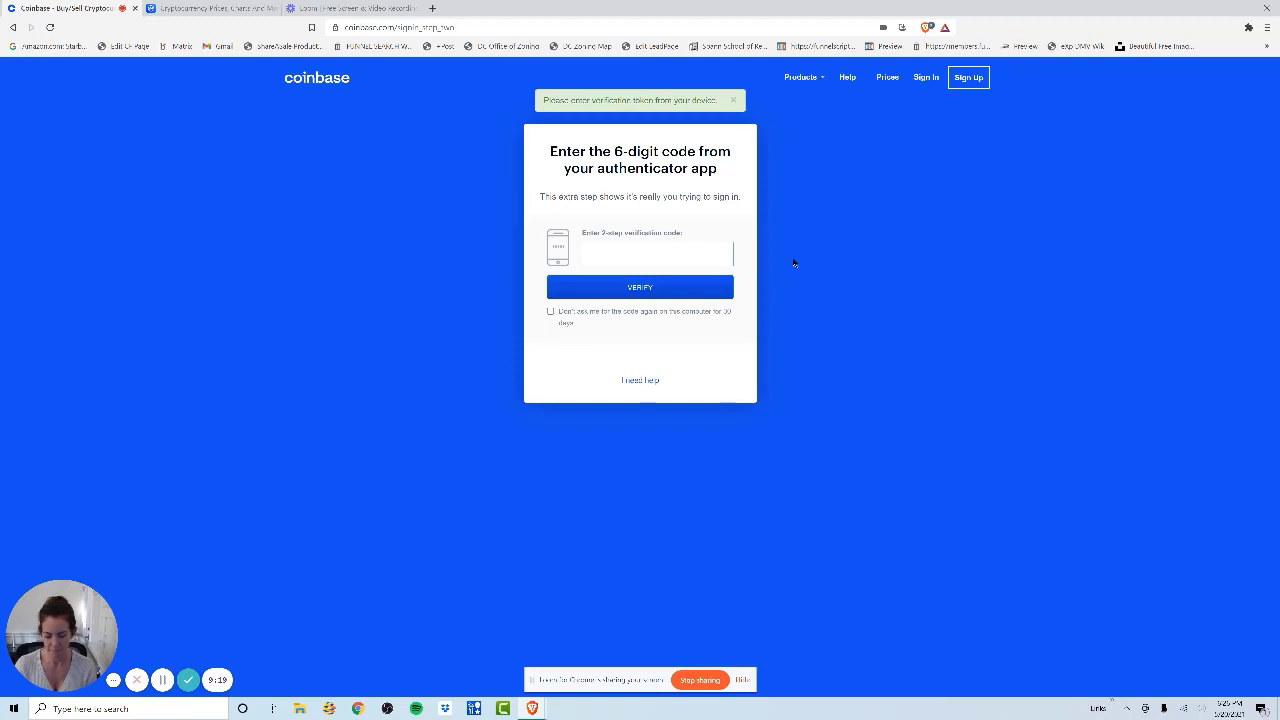
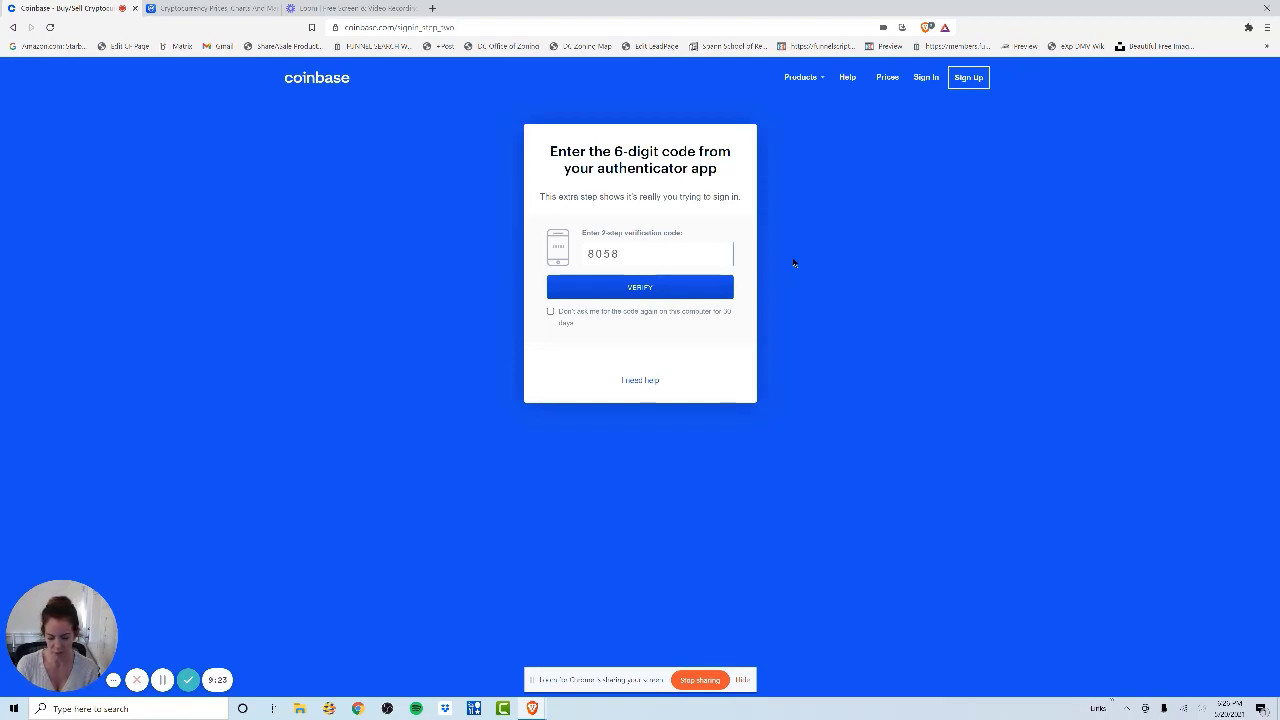
pyautogui.click(653, 287)
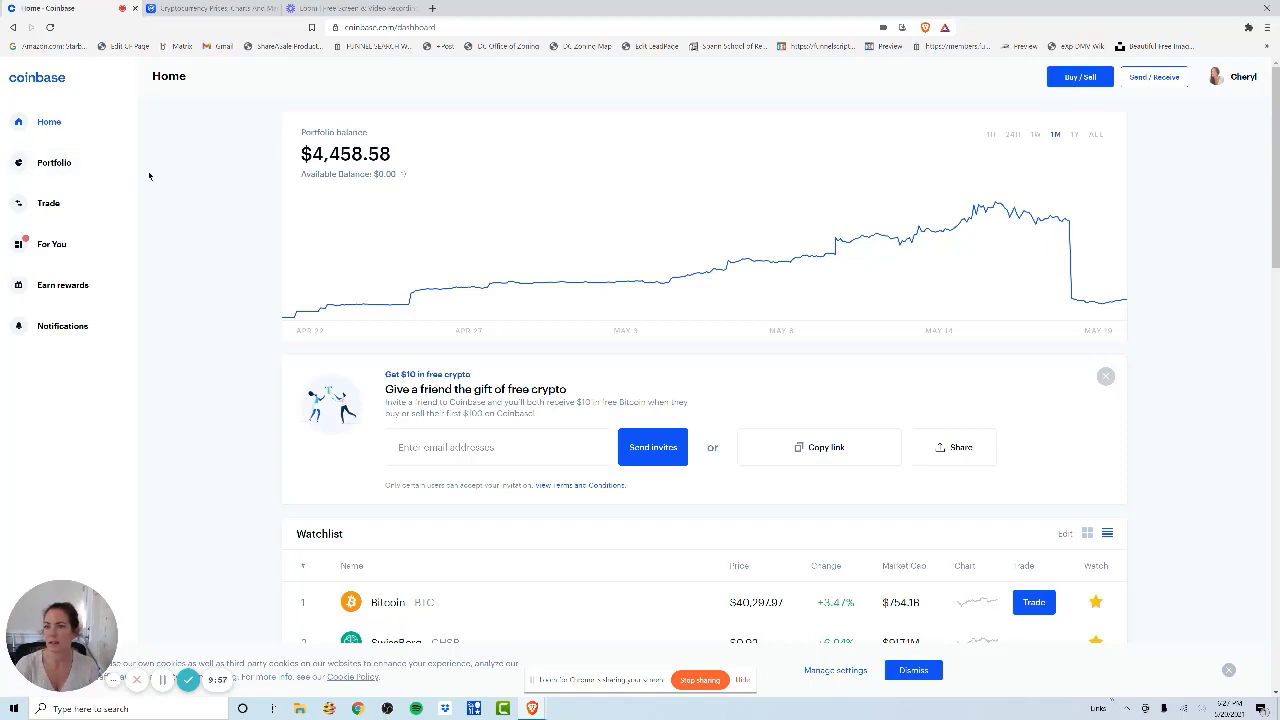
# Step: Scroll the Home watchlist of starred coins (Bitcoin, SwissBorg, Cardano, Litecoin, Enjin Coin), then open Trade
pyautogui.click(50, 203)
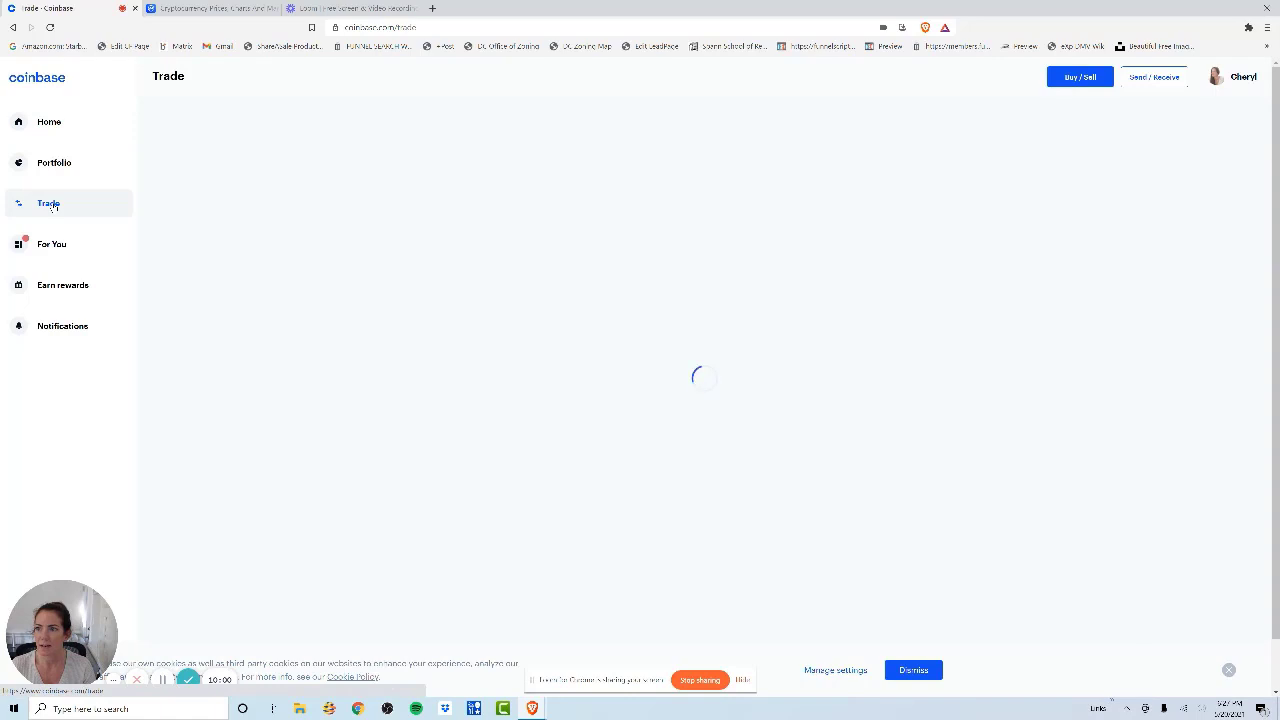
pyautogui.click(45, 122)
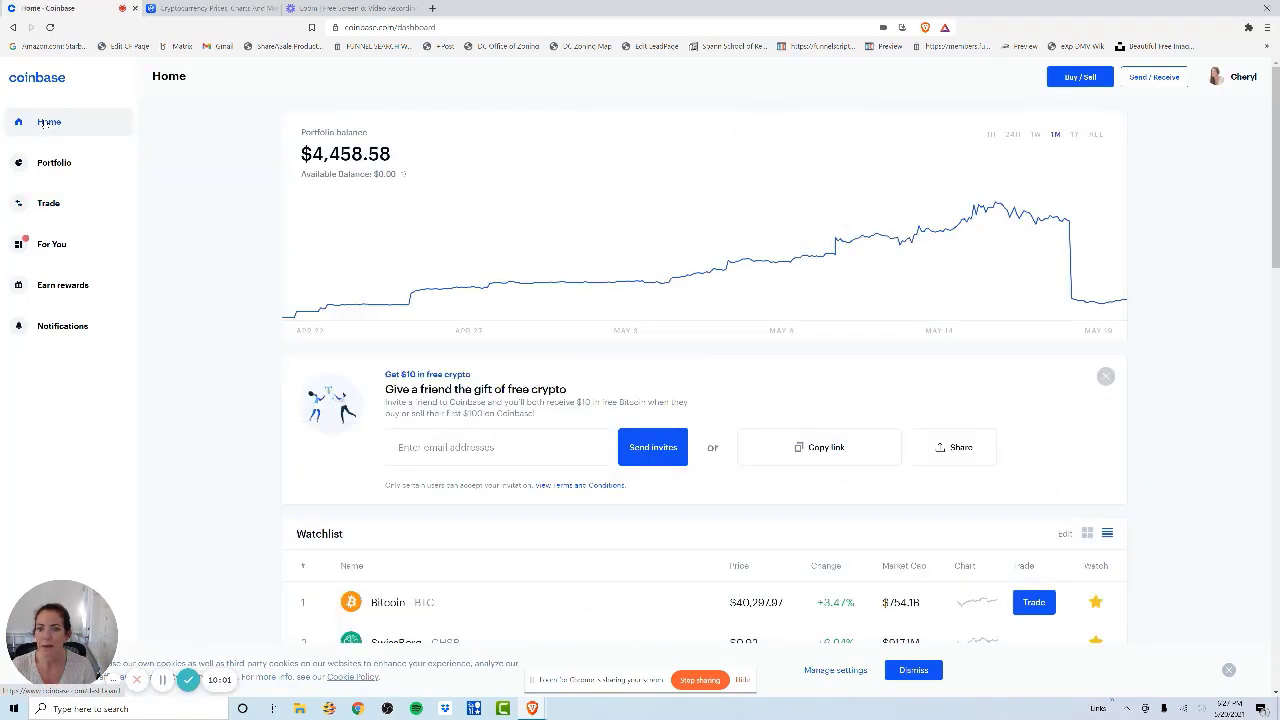
pyautogui.scroll(-3, 404, 298)
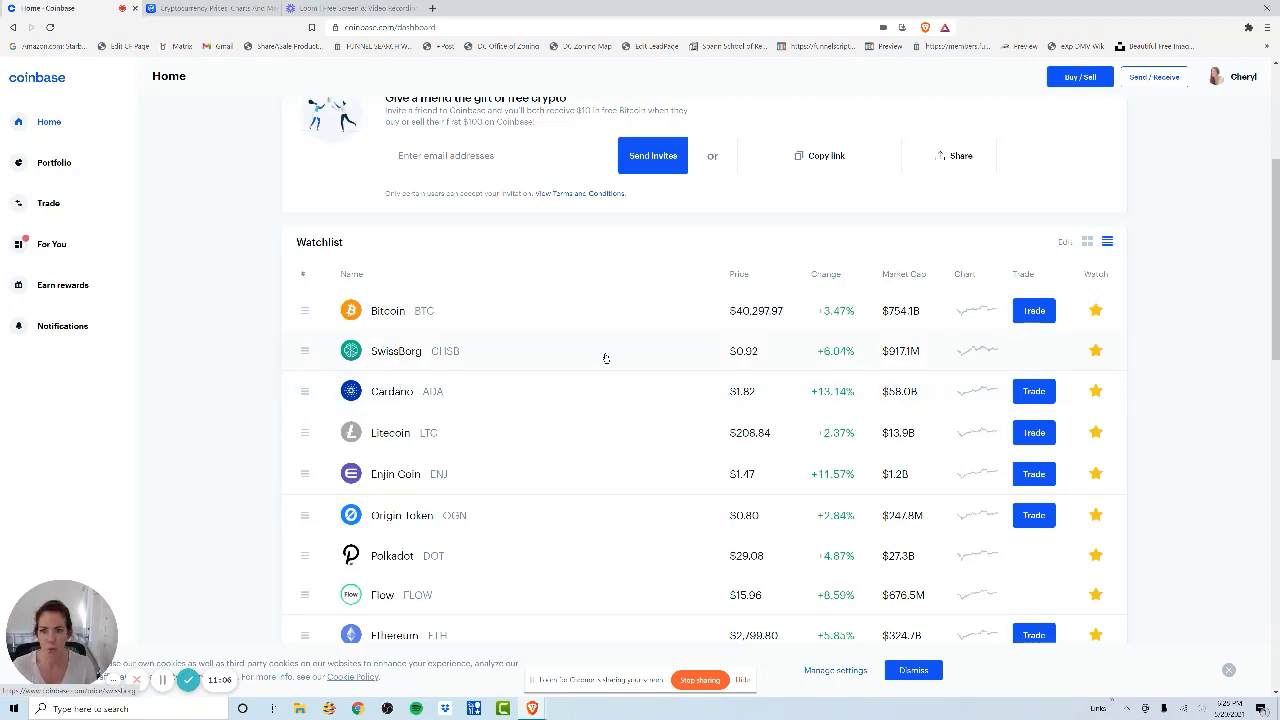
pyautogui.scroll(2, 605, 357)
pyautogui.scroll(-2, 605, 357)
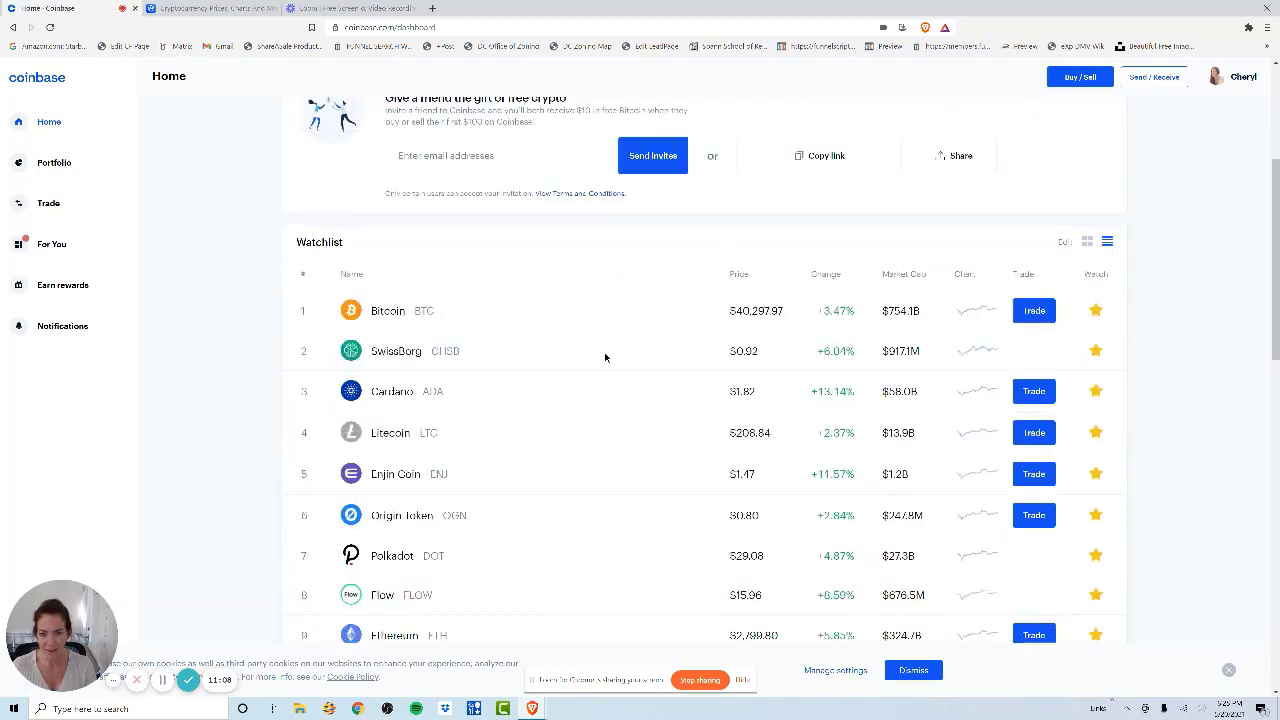
pyautogui.scroll(3, 605, 357)
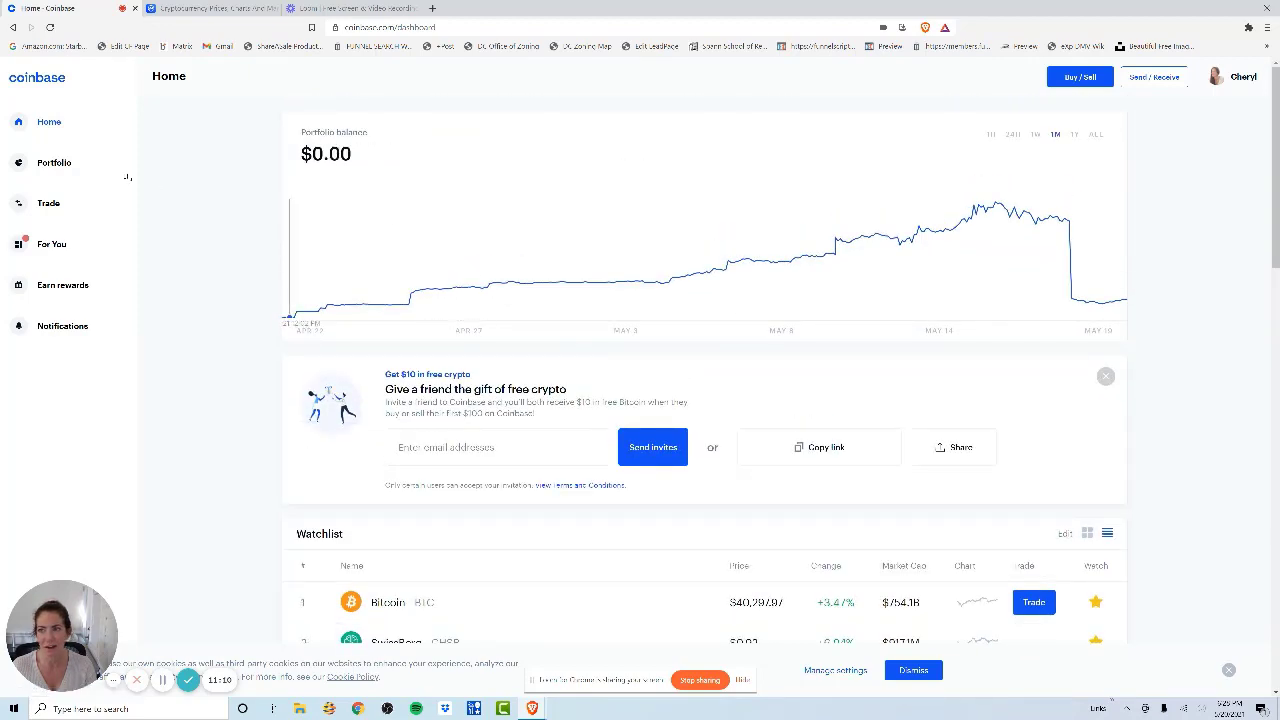
pyautogui.scroll(-2, 95, 209)
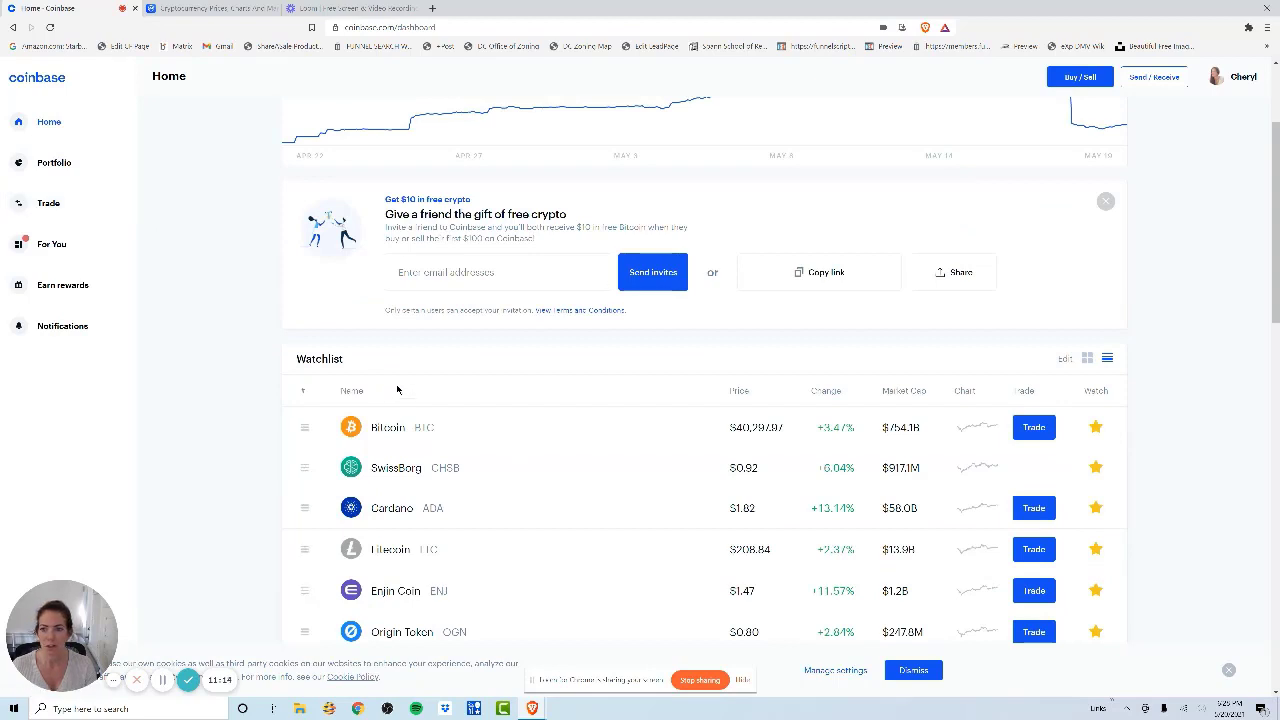
pyautogui.scroll(-2, 410, 385)
pyautogui.scroll(3, 420, 380)
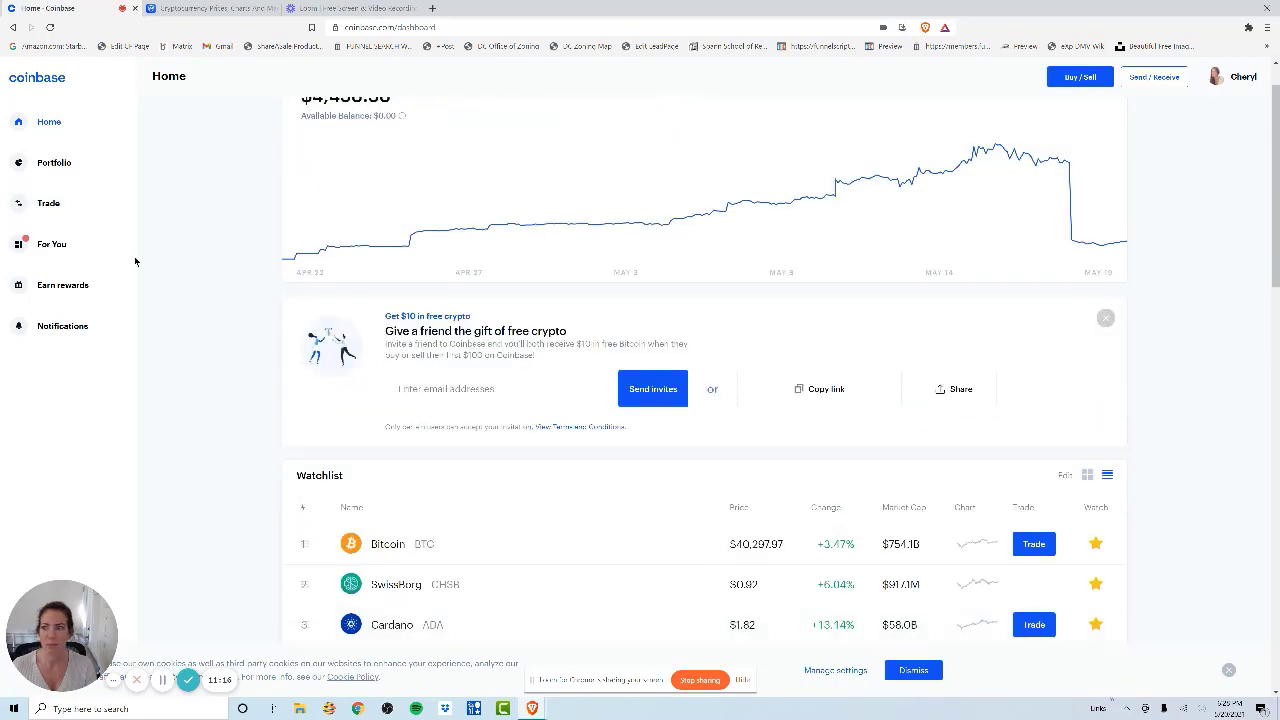
pyautogui.click(45, 208)
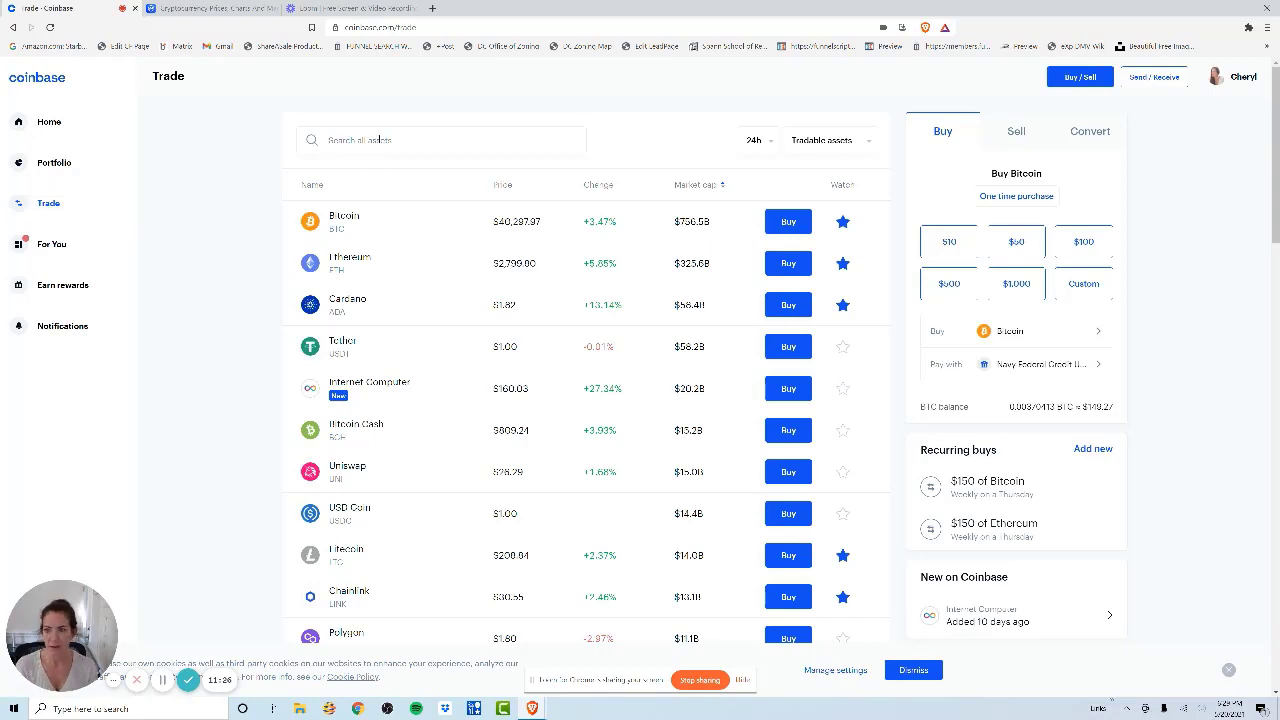
# Step: Search all assets for 'doge' and open the Dogecoin (DOGE) price page
pyautogui.click(379, 140)
pyautogui.write('doge')
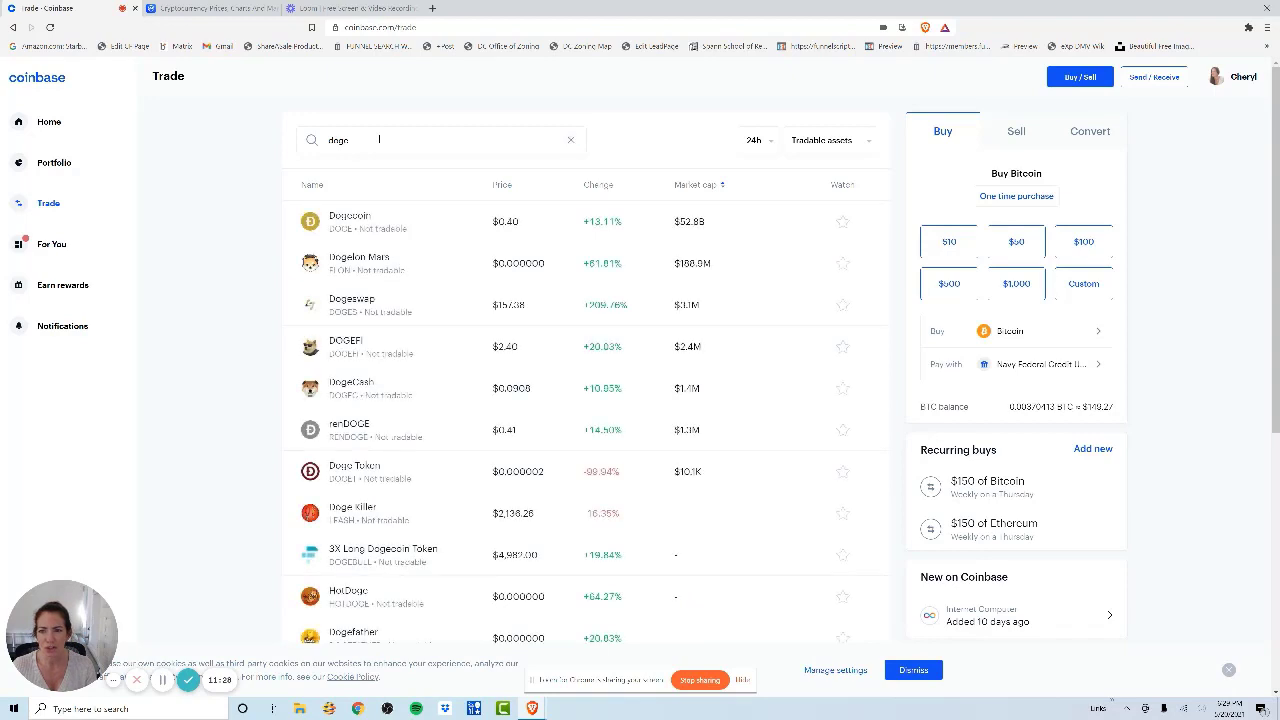
pyautogui.click(358, 220)
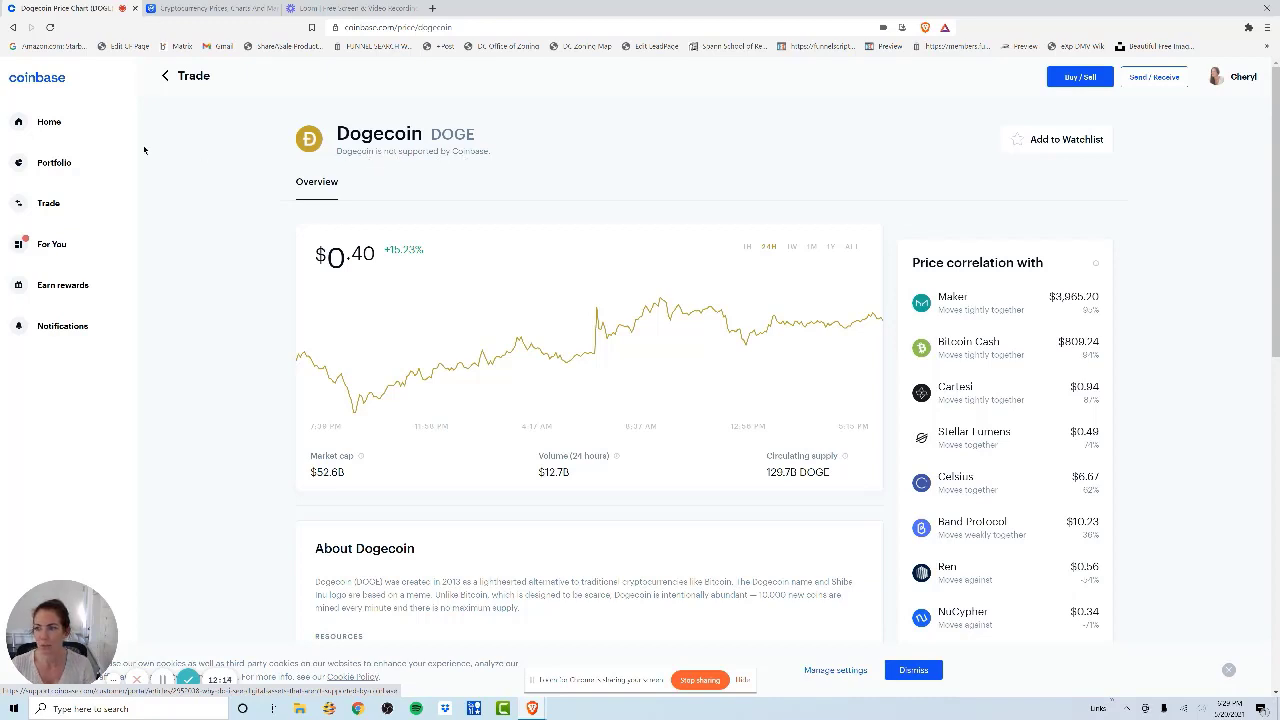
# Step: Leave the Dogecoin page and return to the Trade asset list
pyautogui.click(48, 212)
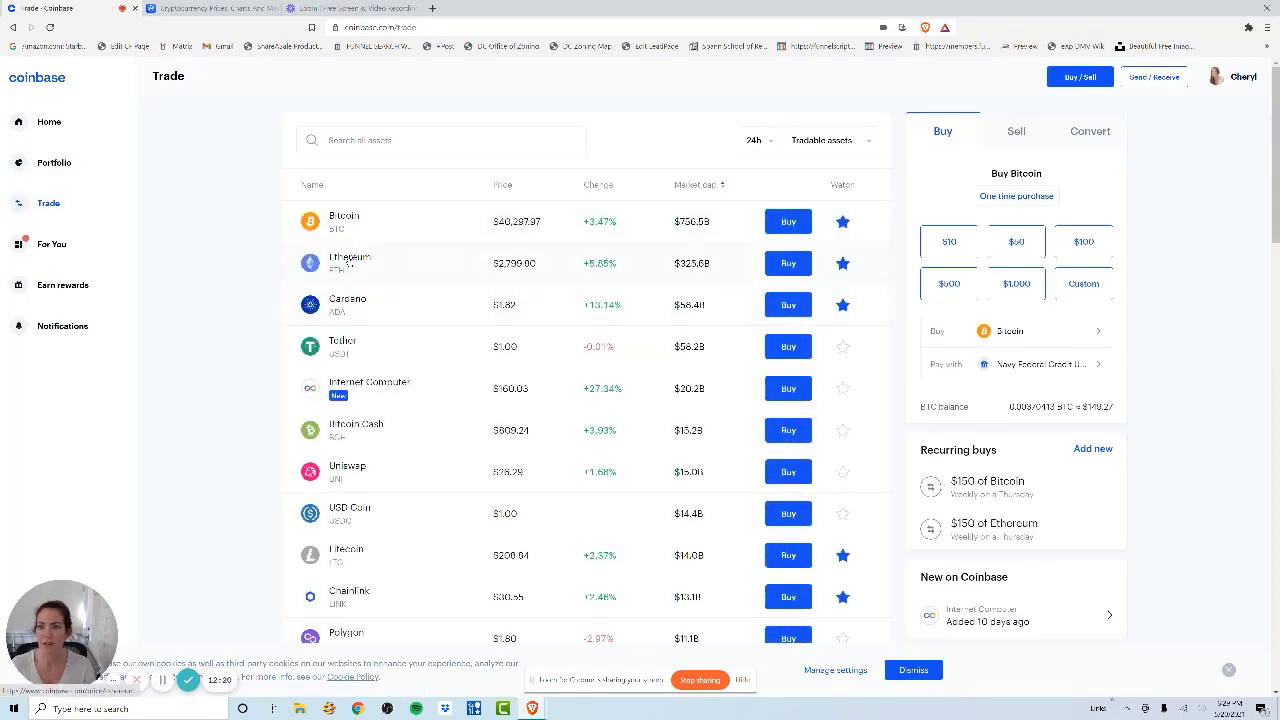
# Step: View Bitcoin's price page, dismiss the cookie banner, and open account Settings from the profile menu
pyautogui.click(348, 218)
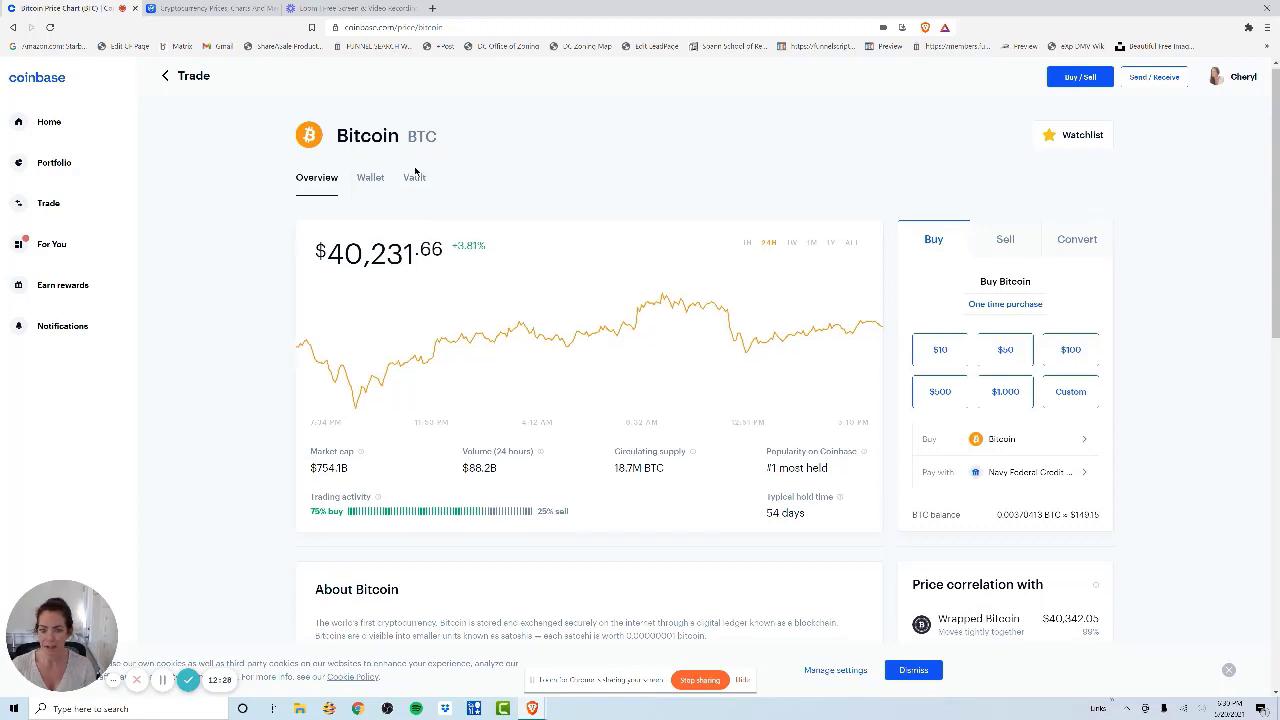
pyautogui.scroll(-2, 415, 172)
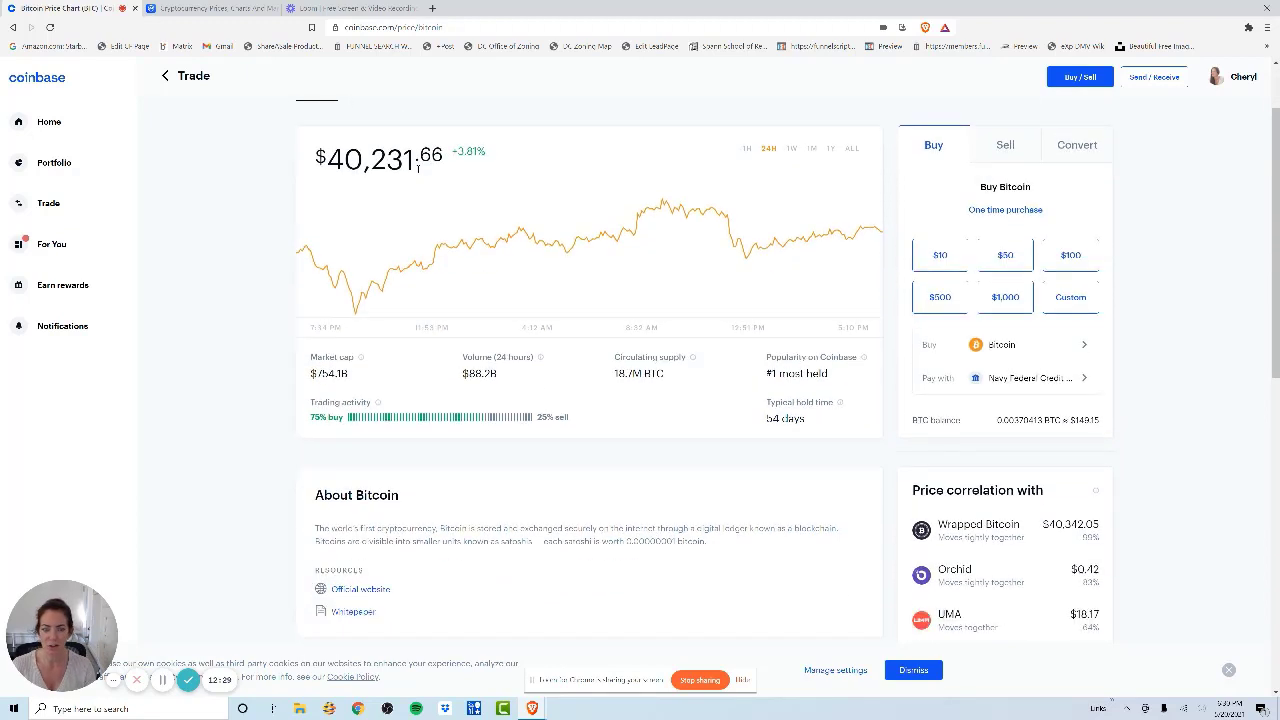
pyautogui.click(913, 669)
pyautogui.scroll(2, 686, 386)
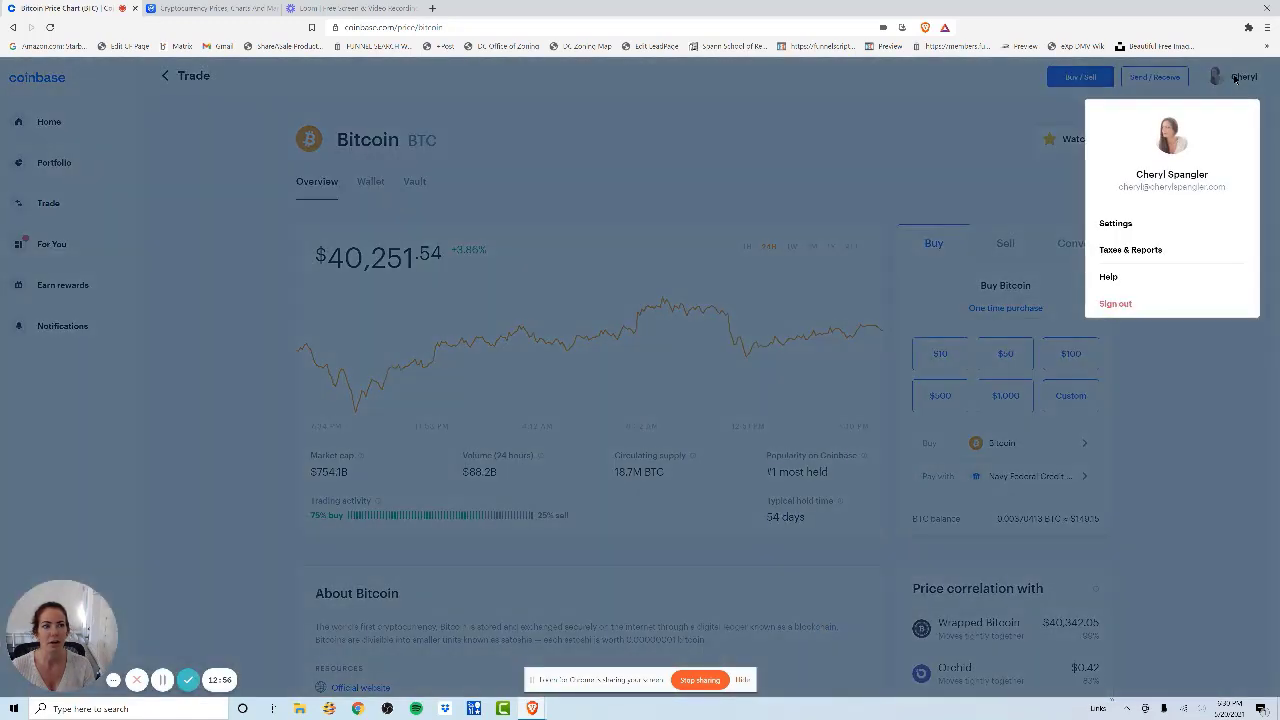
pyautogui.click(1116, 224)
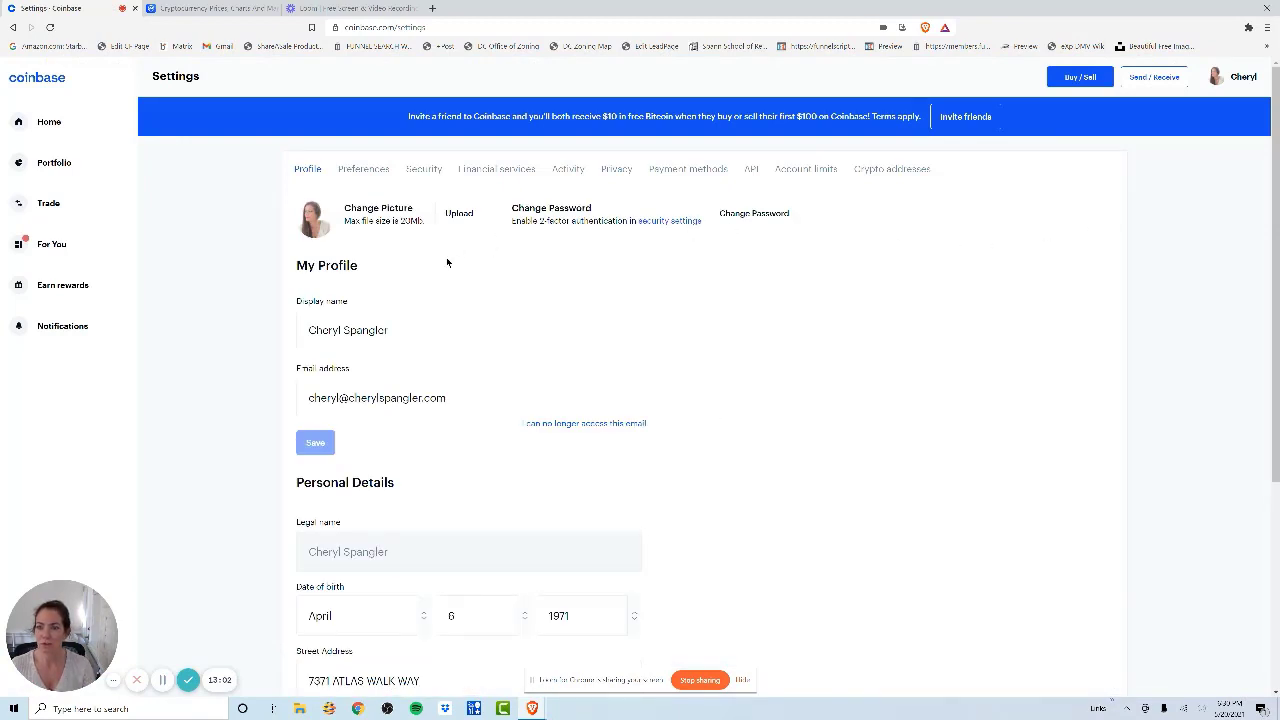
pyautogui.scroll(-3, 447, 262)
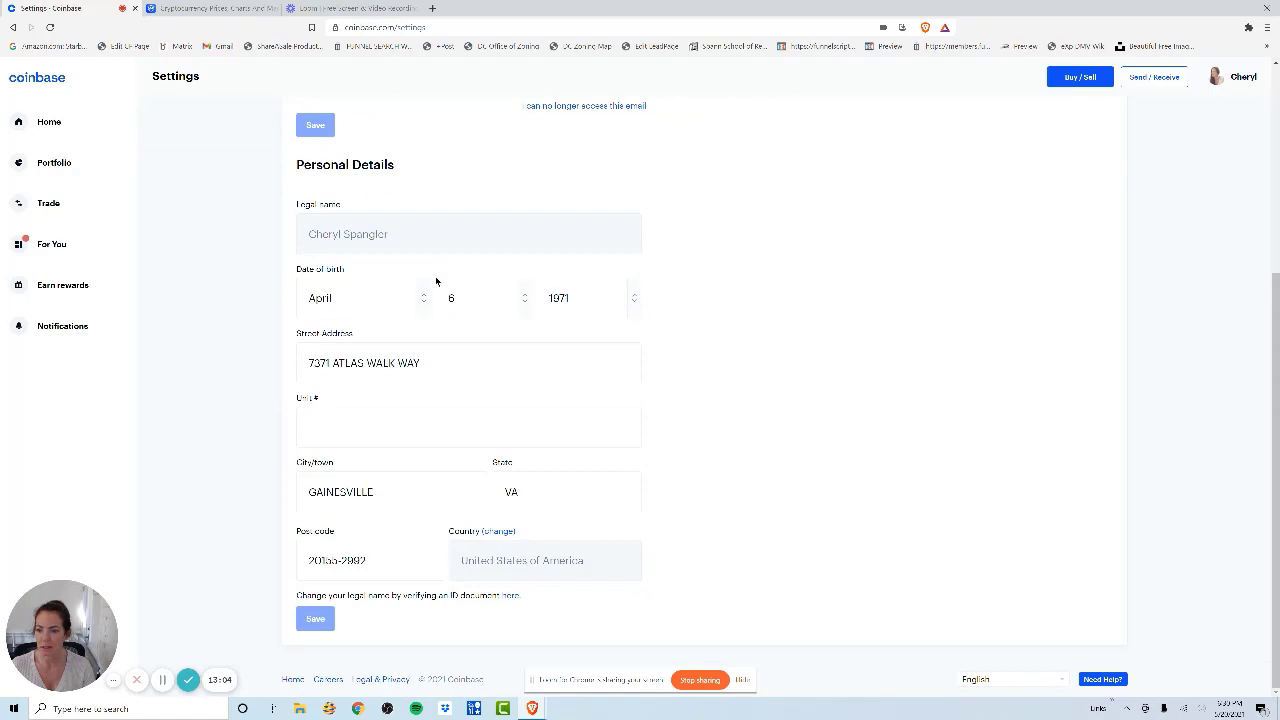
pyautogui.scroll(3, 425, 375)
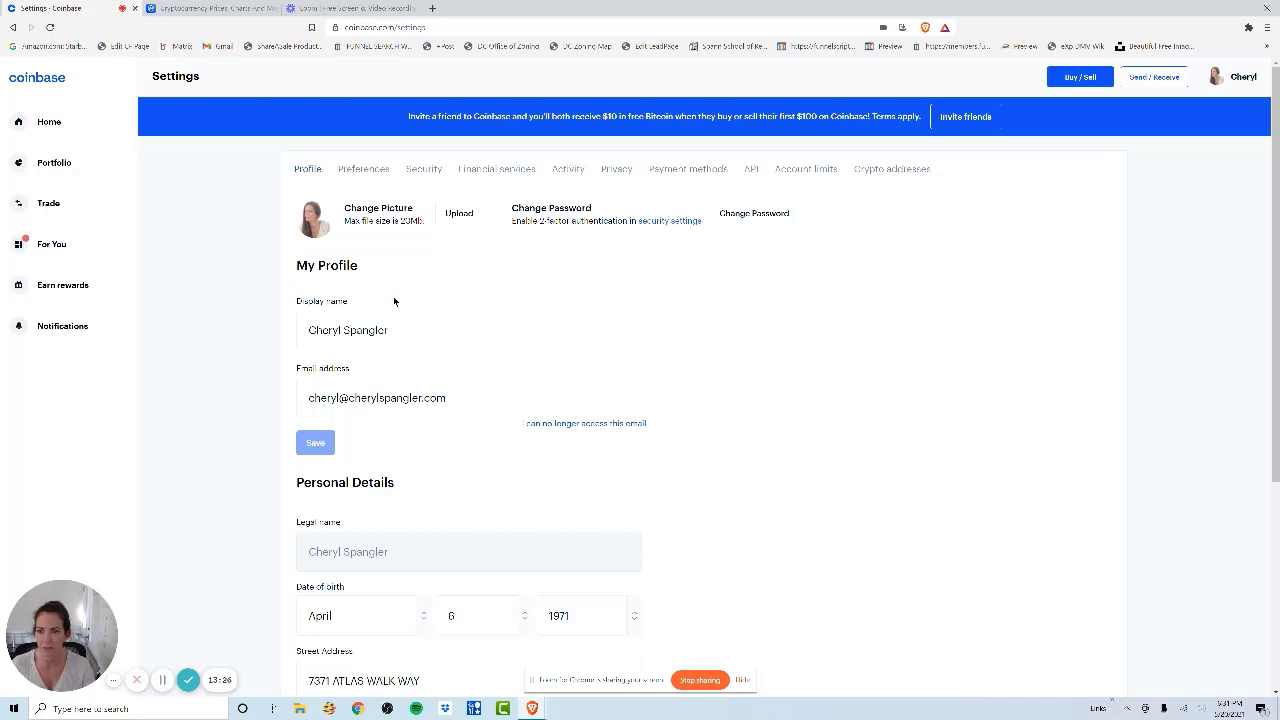
# Step: Enable e-mail alerts for sending/receiving crypto and recommended account actions in Preferences, then save
pyautogui.click(366, 169)
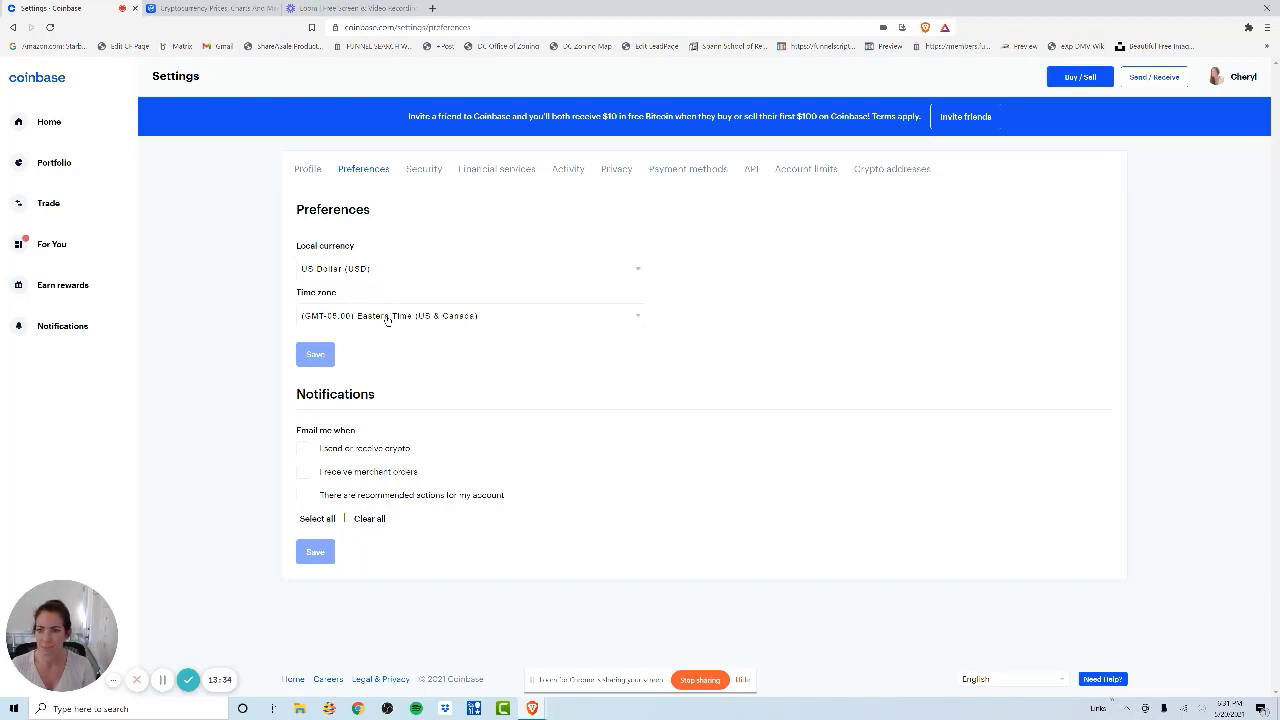
pyautogui.click(304, 450)
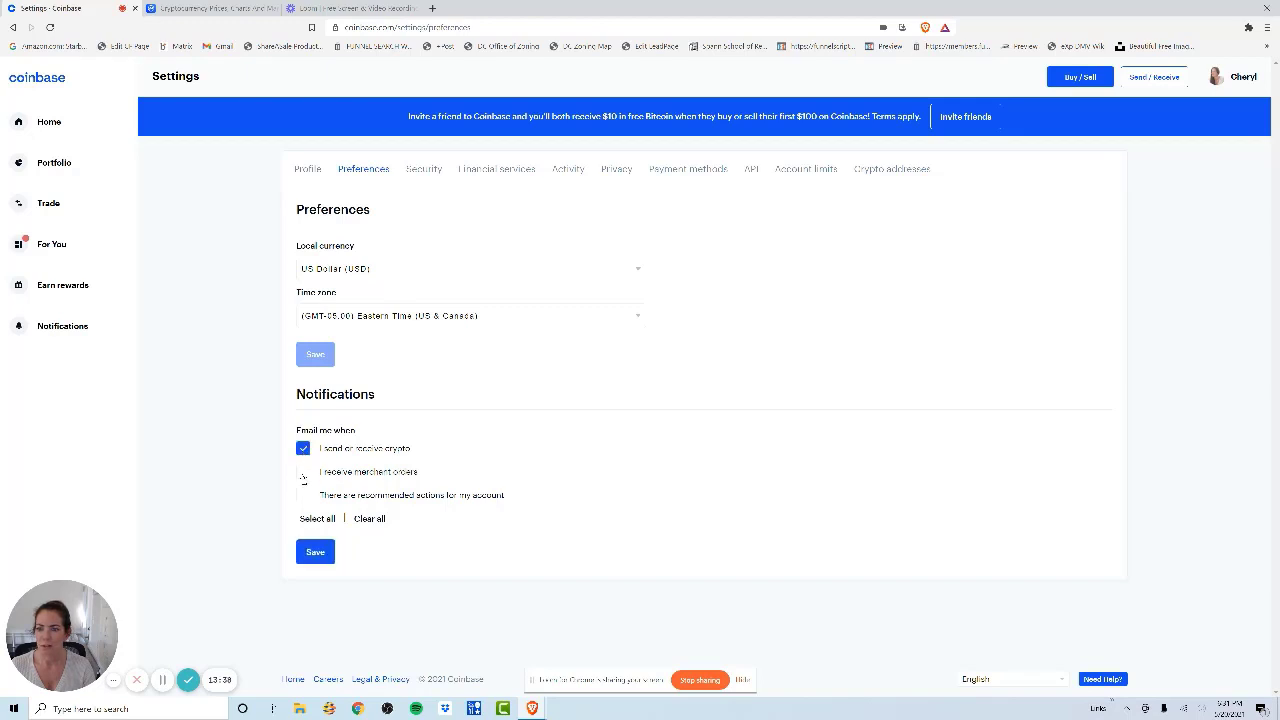
pyautogui.click(303, 473)
pyautogui.click(303, 473)
pyautogui.click(304, 497)
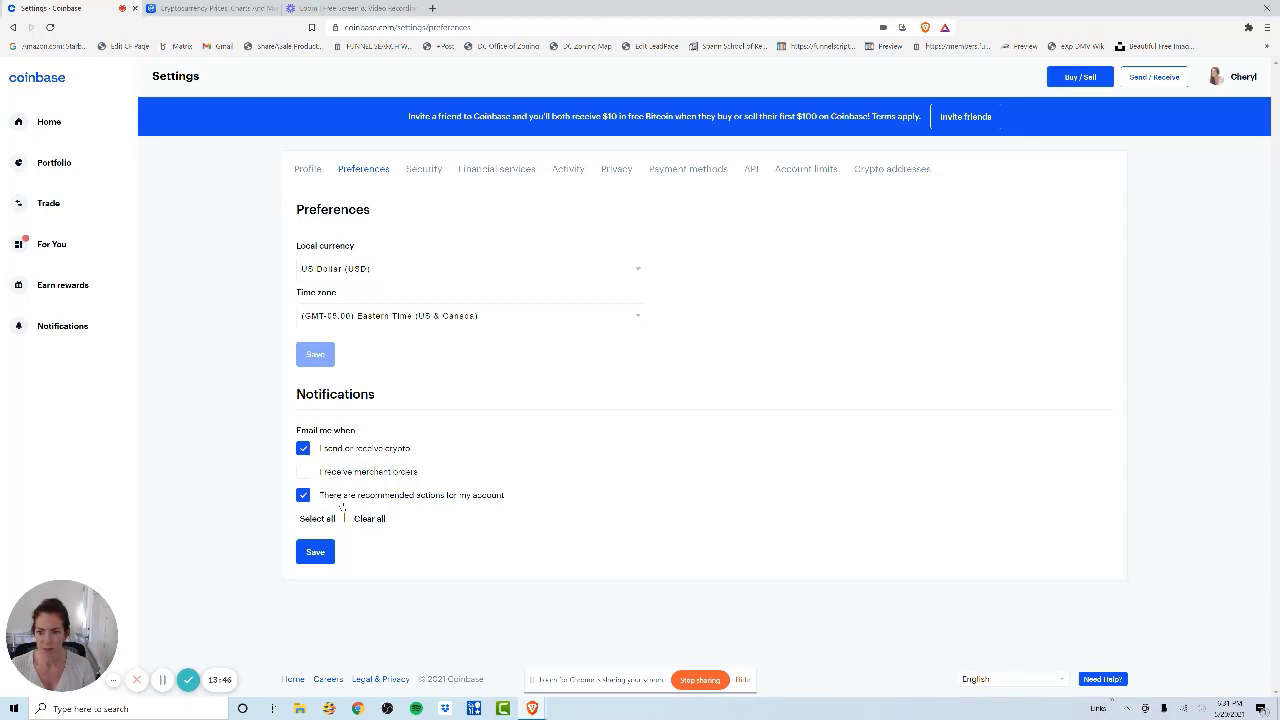
pyautogui.click(315, 552)
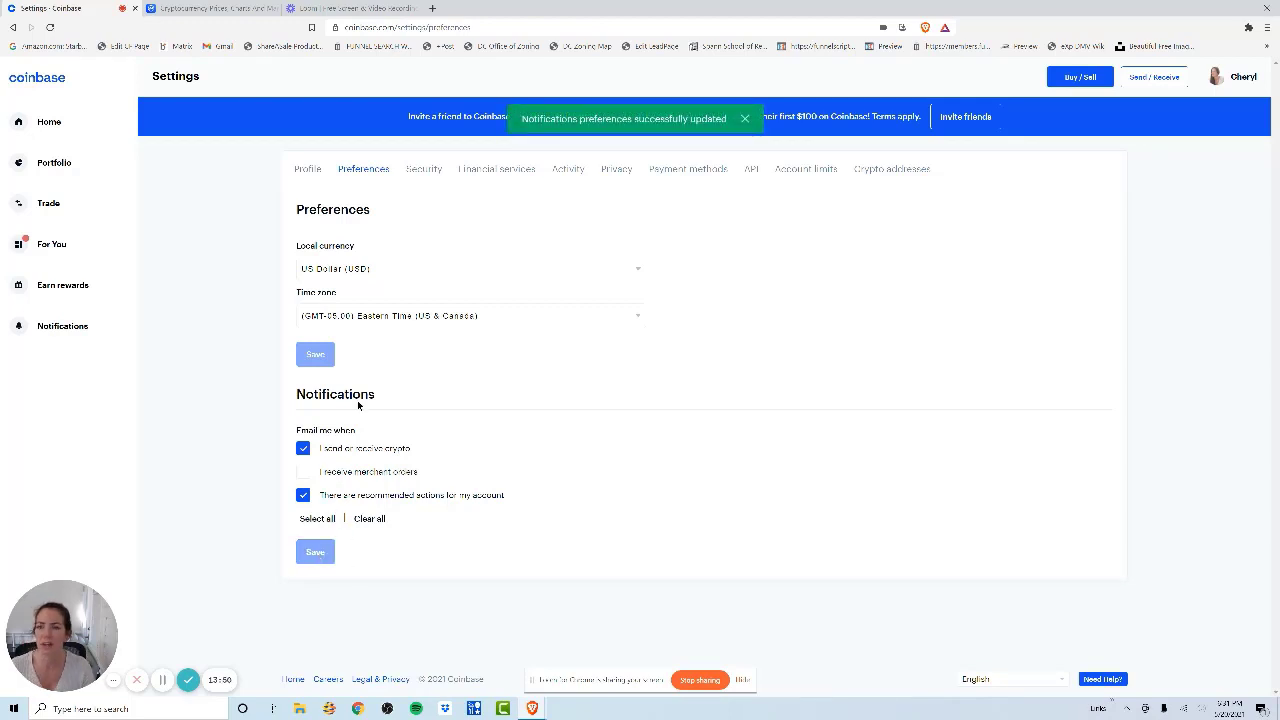
# Step: Scroll the Security settings' phone numbers and 2-step verification options (Authenticator)
pyautogui.click(423, 170)
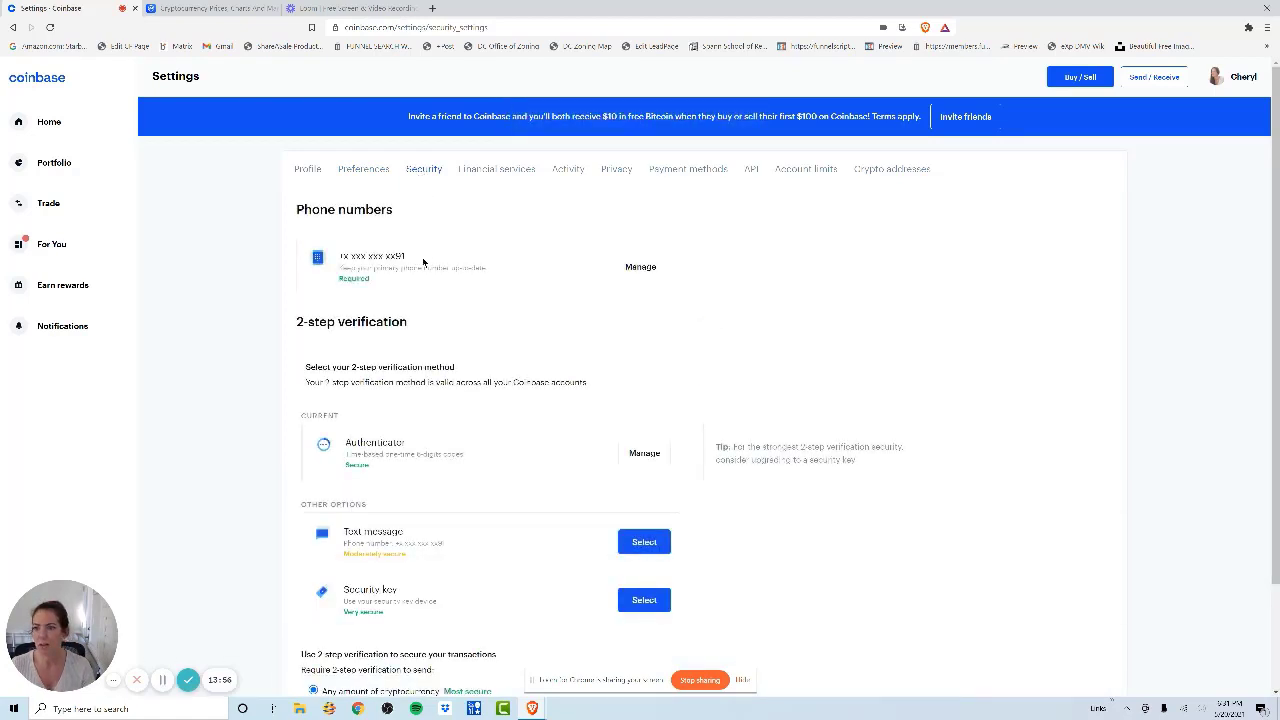
pyautogui.scroll(-2, 443, 300)
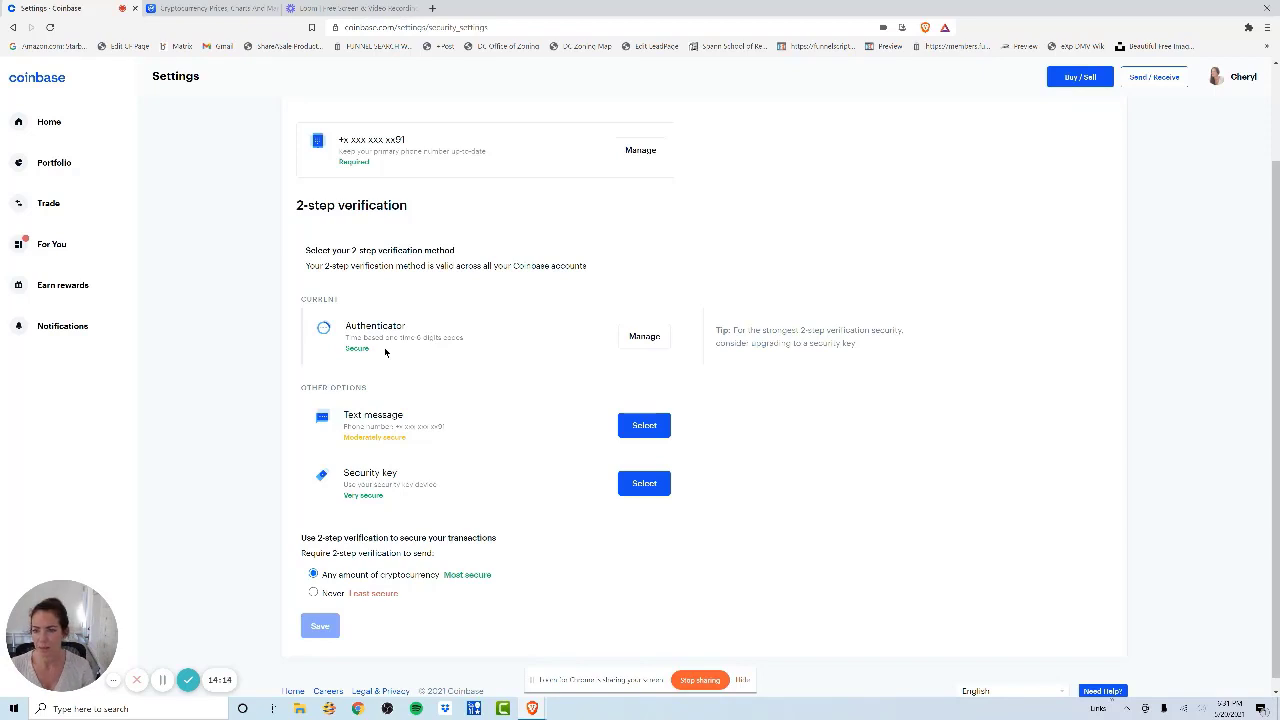
pyautogui.scroll(-1, 385, 351)
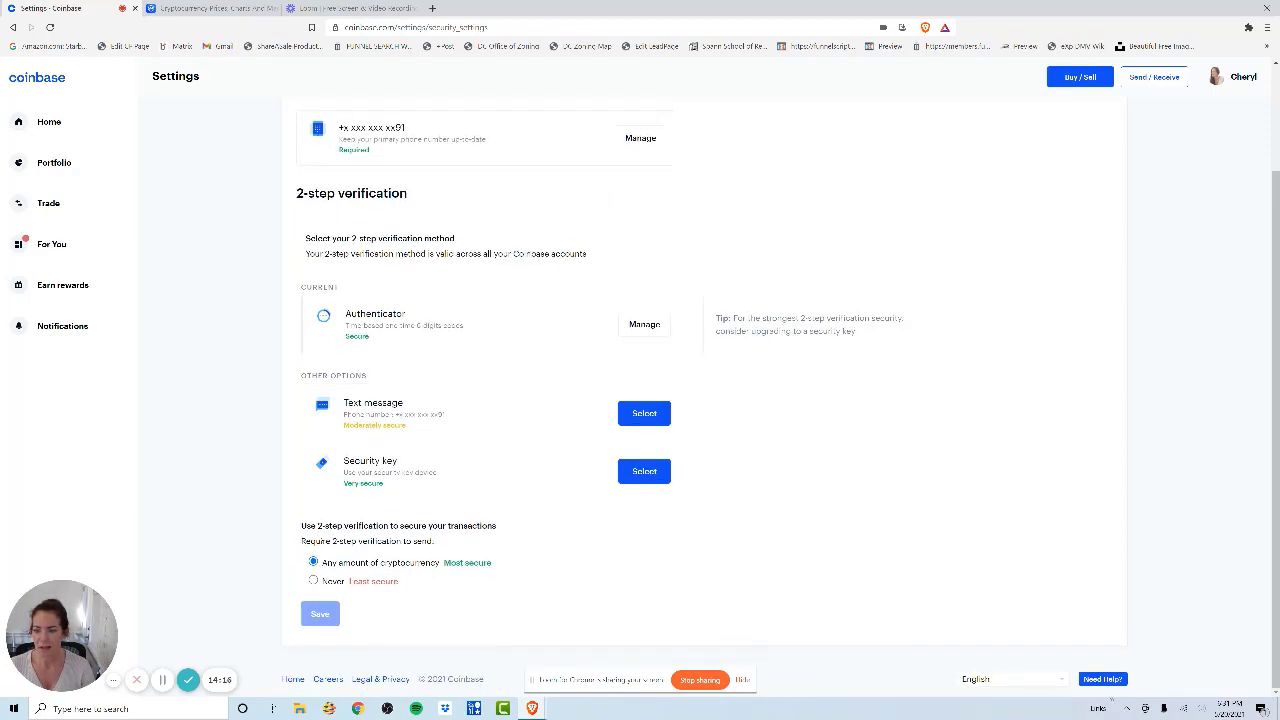
pyautogui.scroll(3, 417, 463)
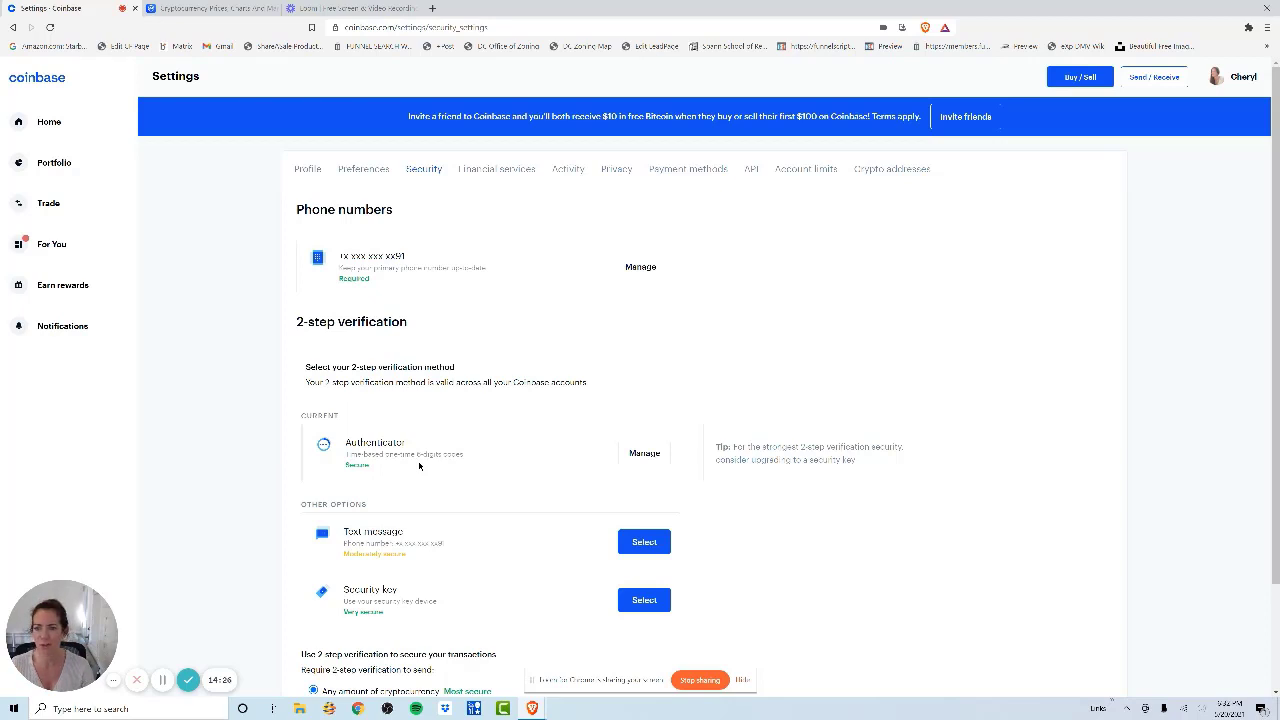
# Step: View the Financial services settings with rewards and staking options, then switch to Activity
pyautogui.click(491, 172)
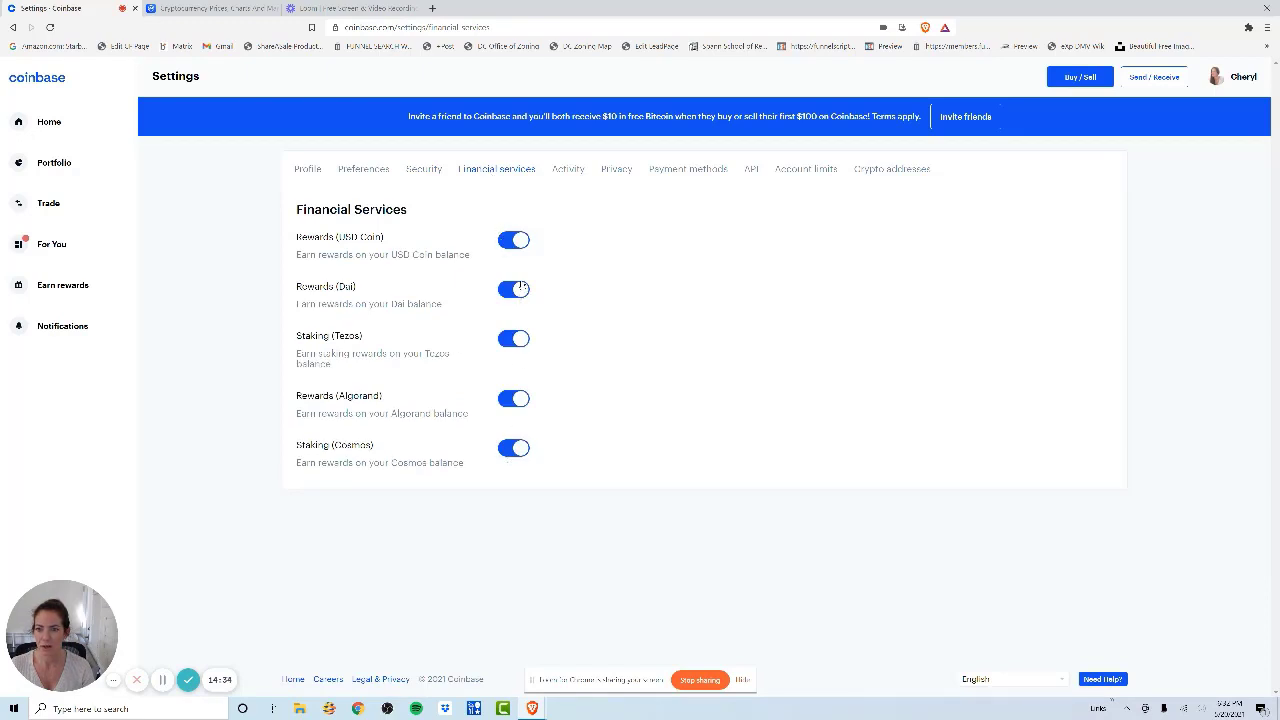
pyautogui.click(568, 170)
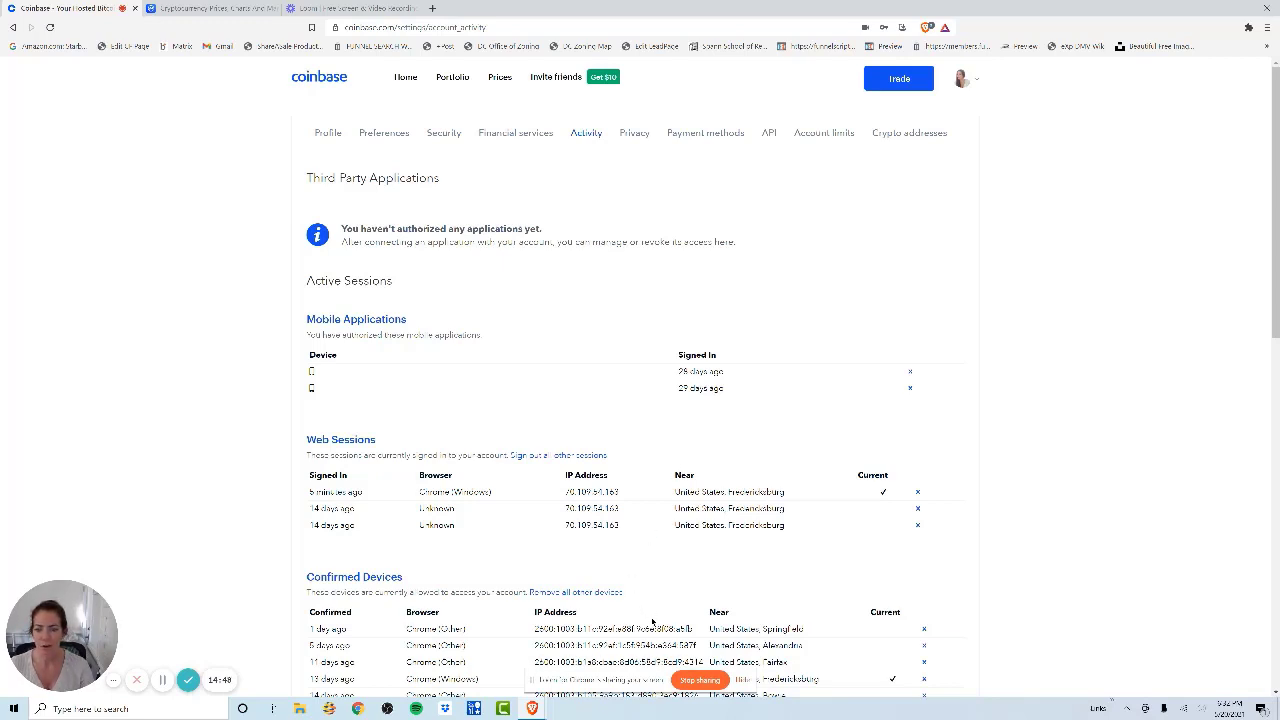
# Step: Scroll through the Activity tab's active mobile and web sessions and confirmed devices
pyautogui.scroll(-5, 912, 645)
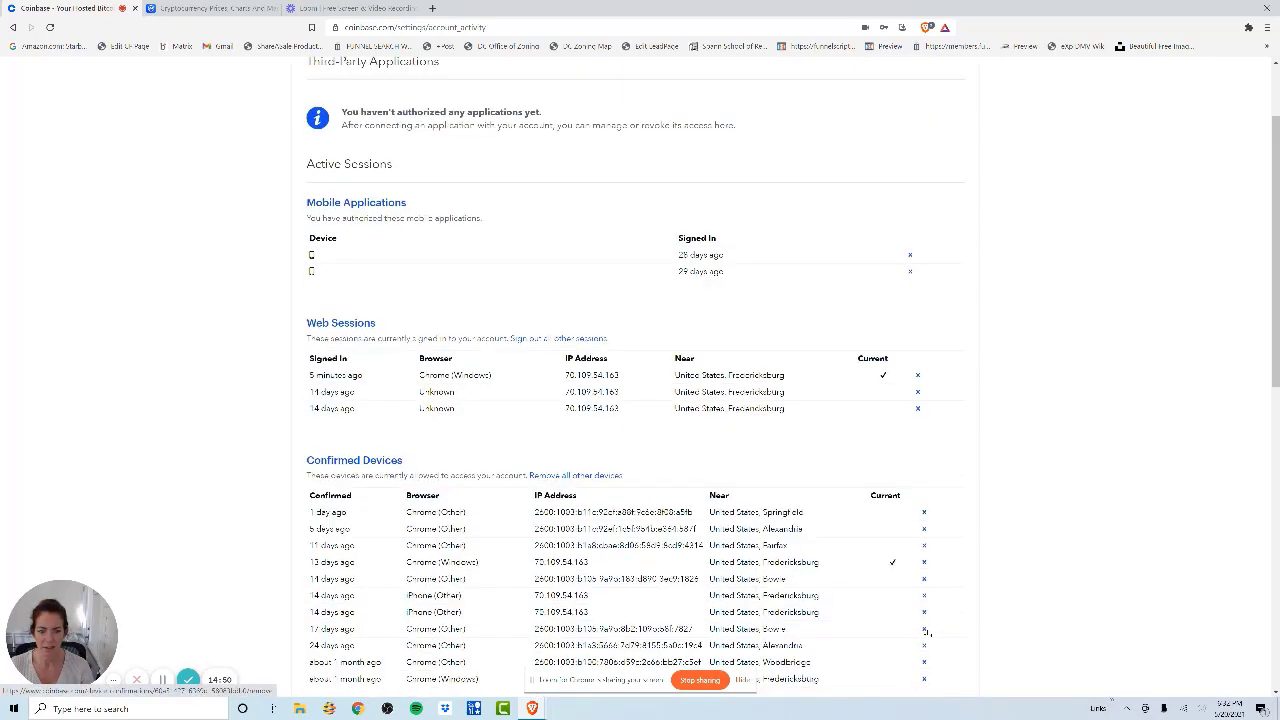
pyautogui.scroll(5, 926, 632)
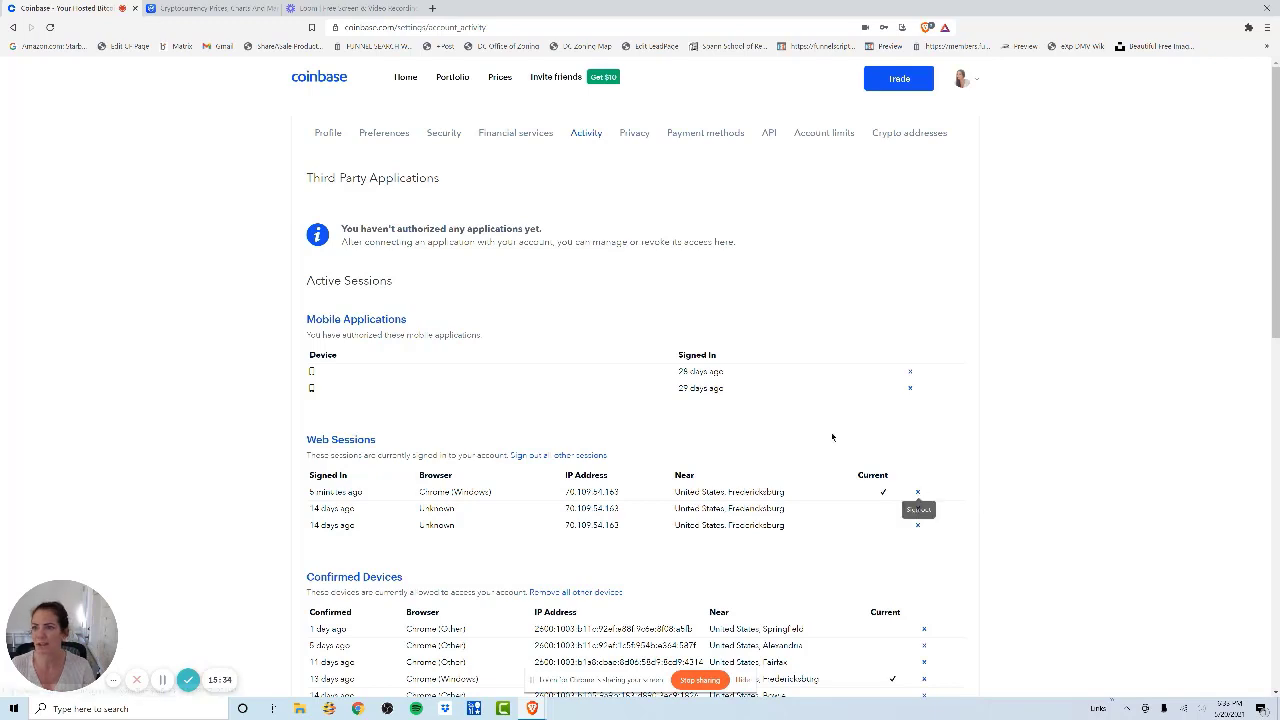
# Step: Review the Privacy tab's data request options, then show the linked payment methods
pyautogui.click(626, 137)
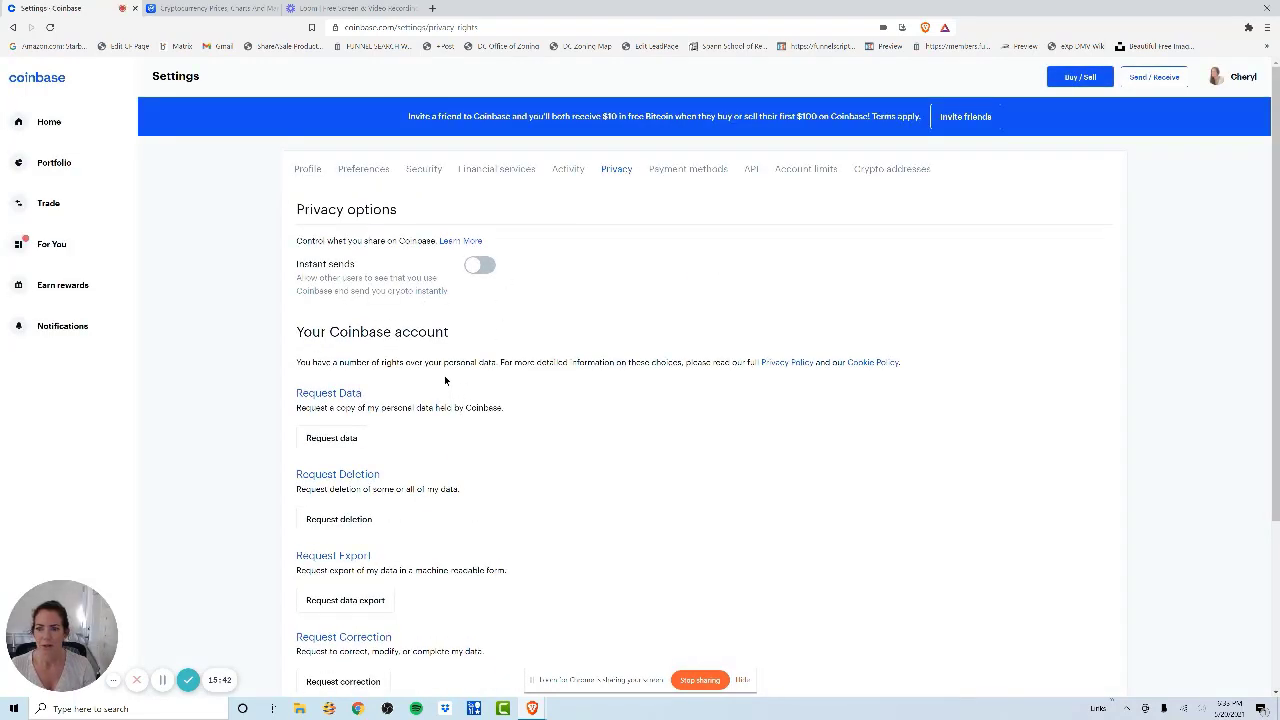
pyautogui.scroll(-3, 531, 380)
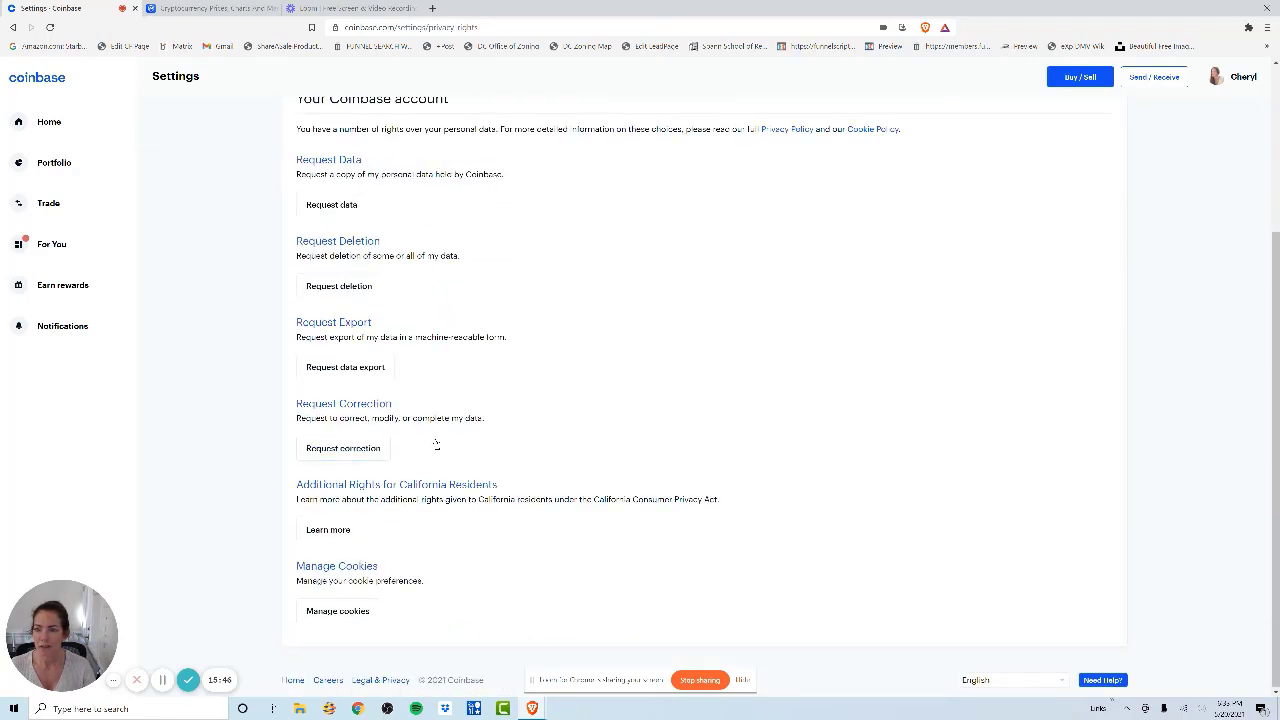
pyautogui.scroll(3, 531, 436)
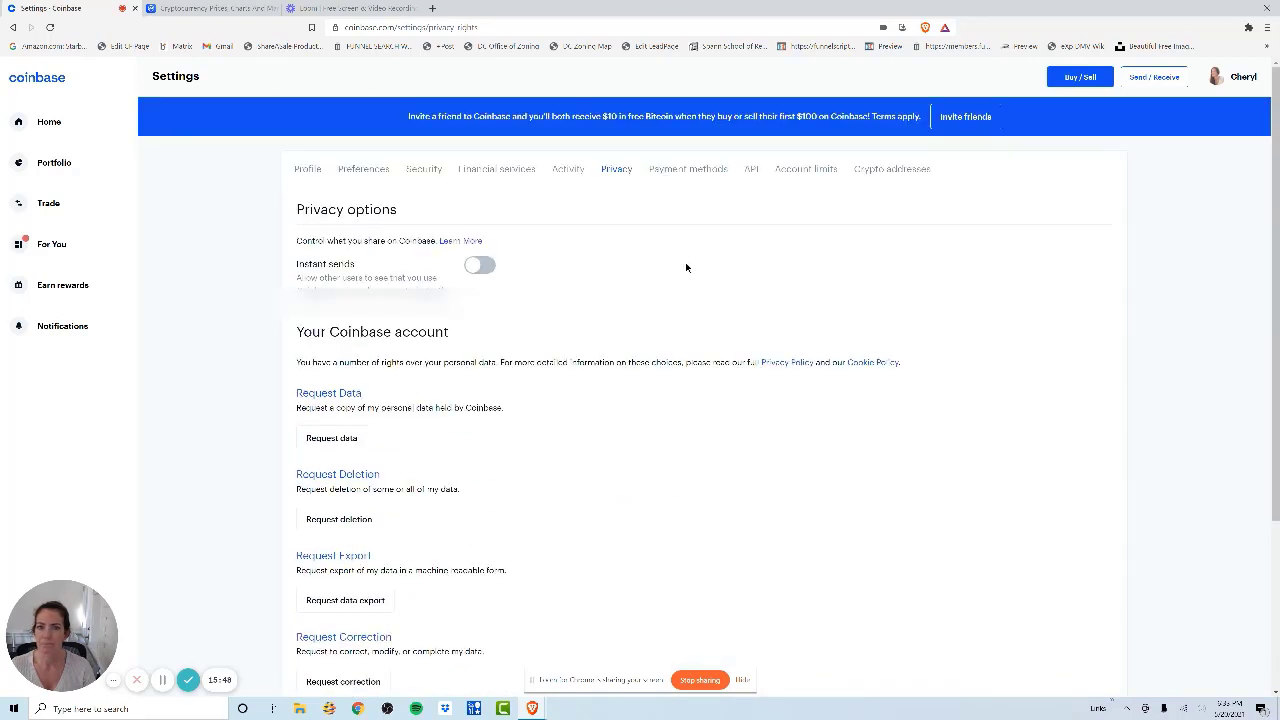
pyautogui.click(694, 171)
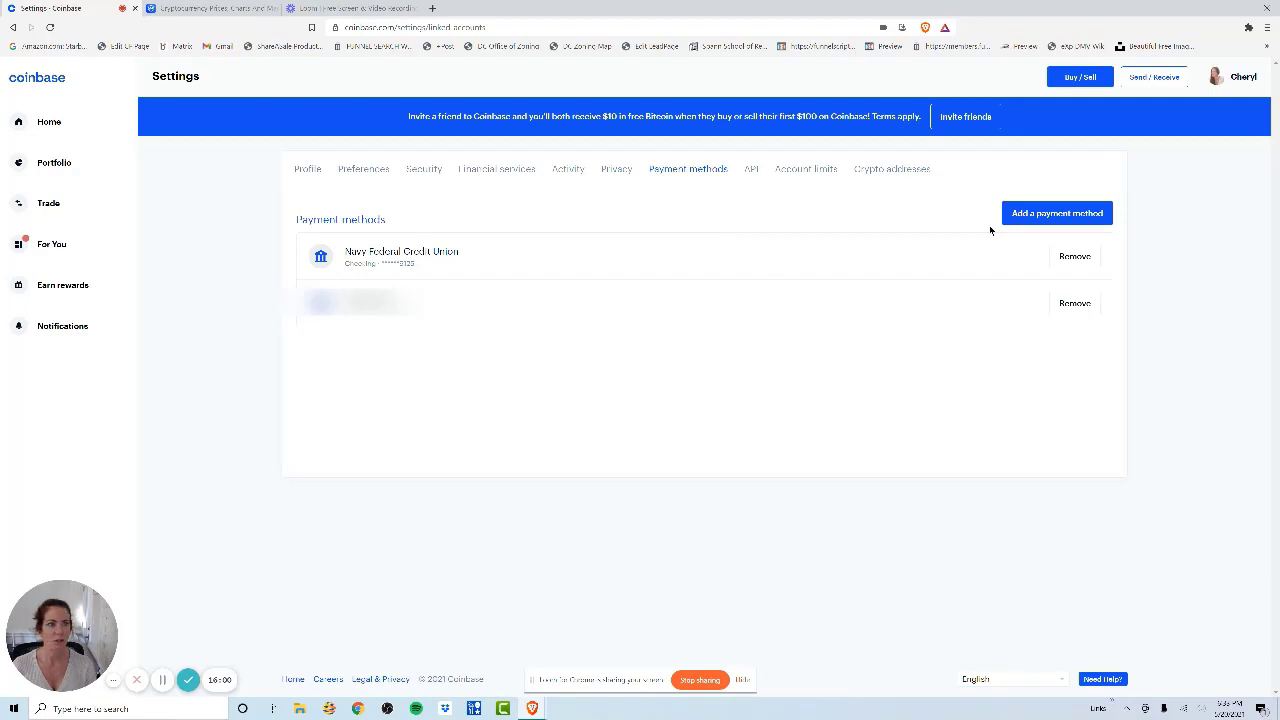
pyautogui.click(1243, 80)
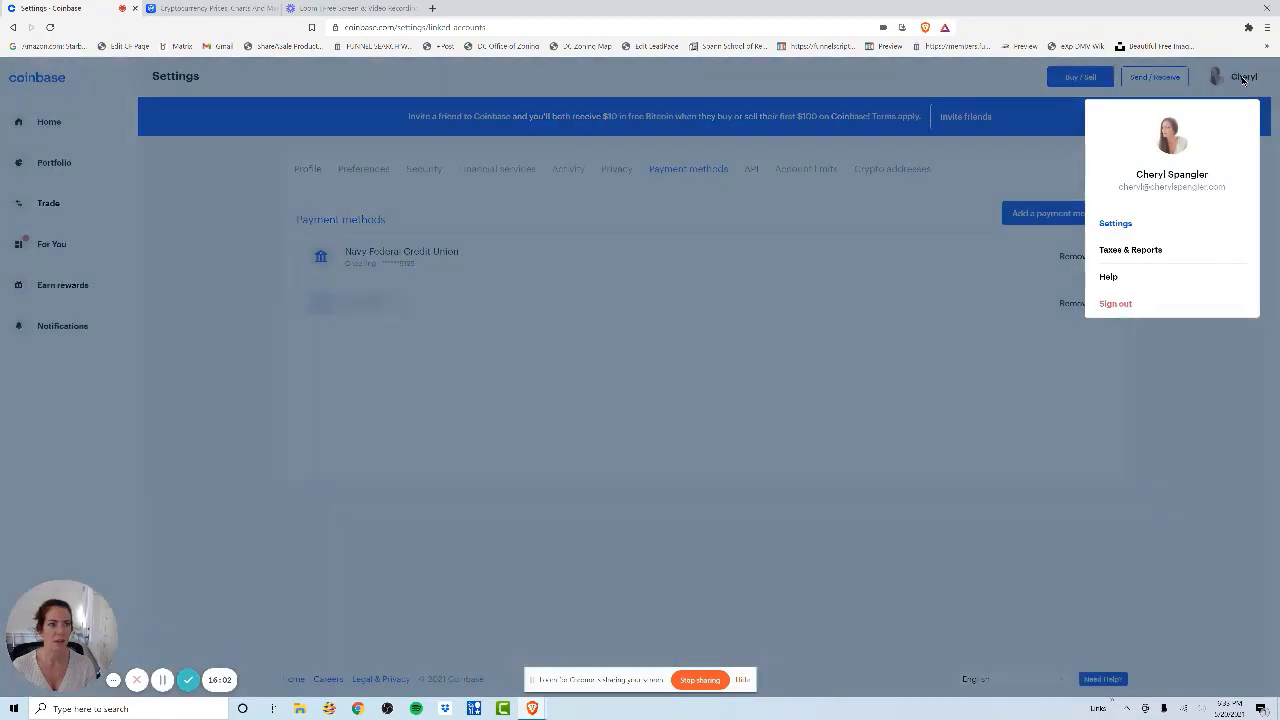
pyautogui.click(611, 201)
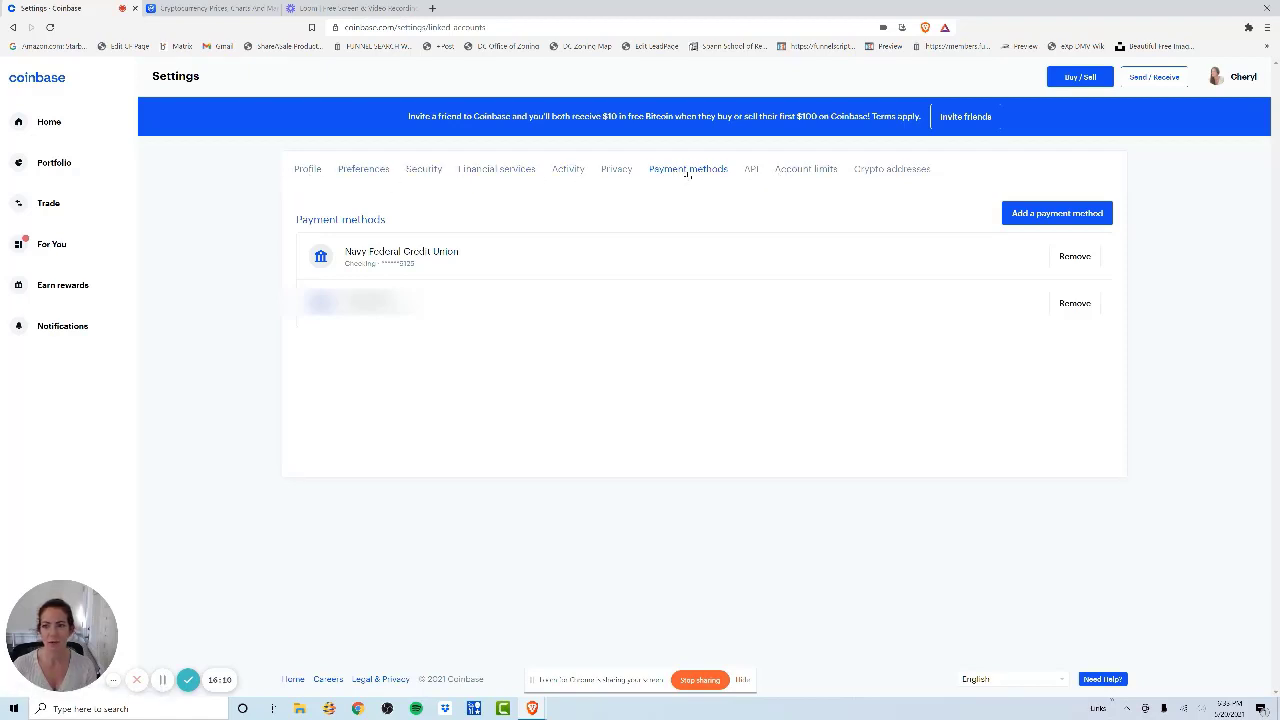
pyautogui.click(1053, 215)
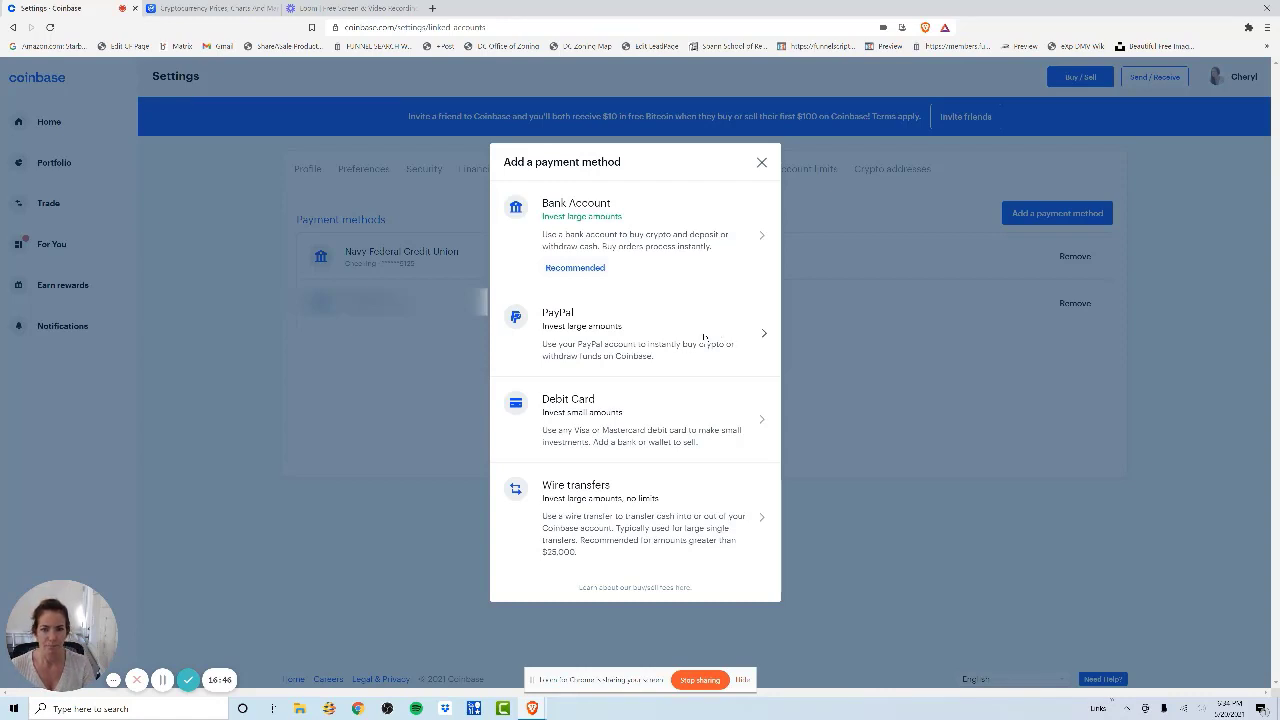
pyautogui.click(703, 337)
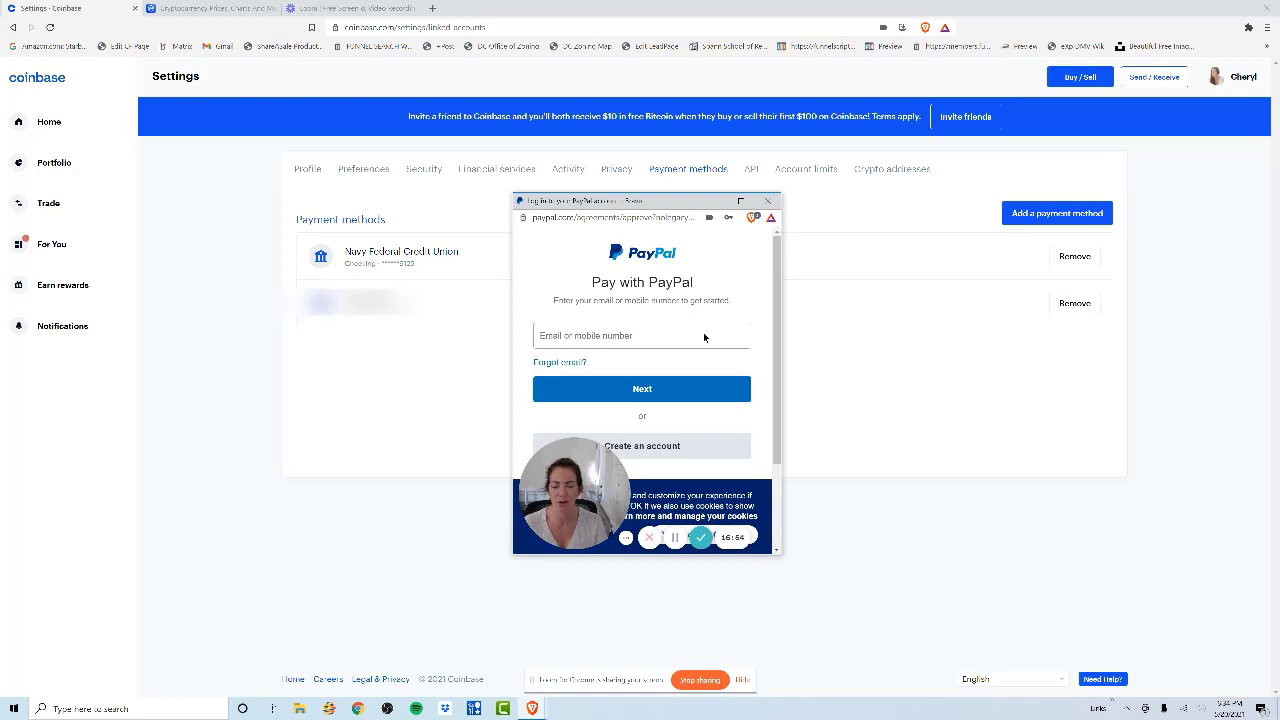
pyautogui.click(767, 201)
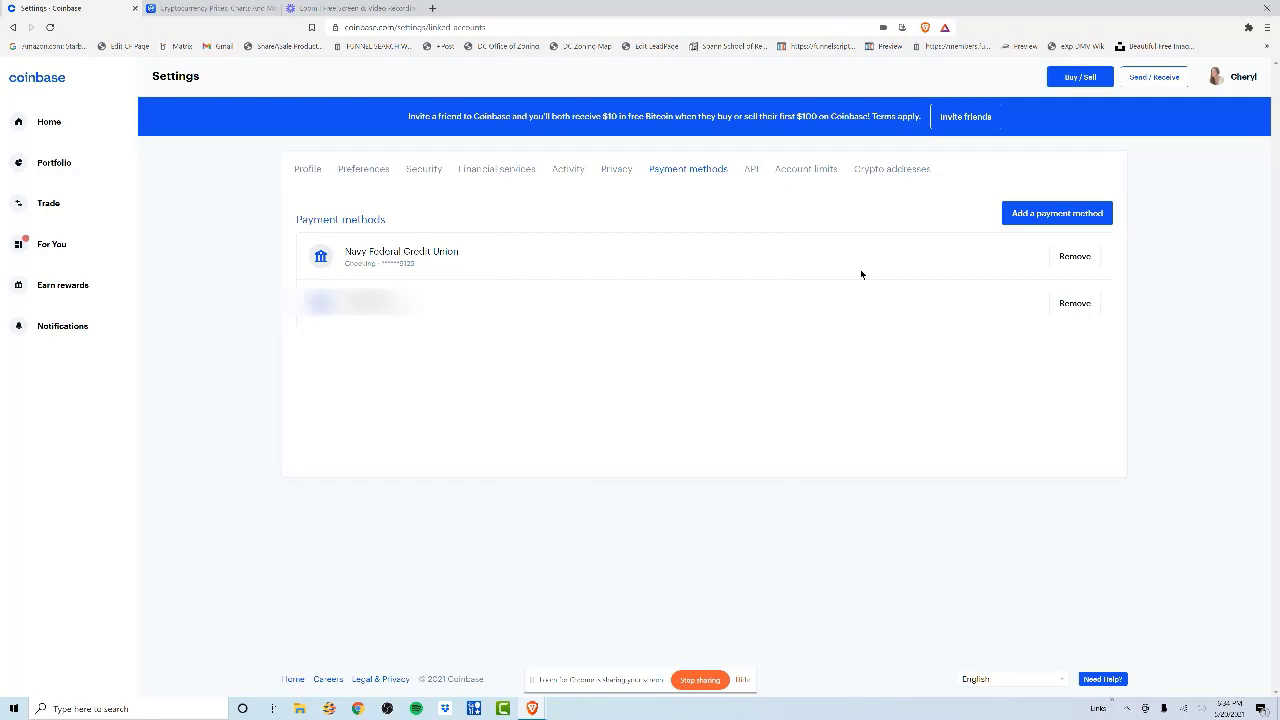
pyautogui.click(1009, 218)
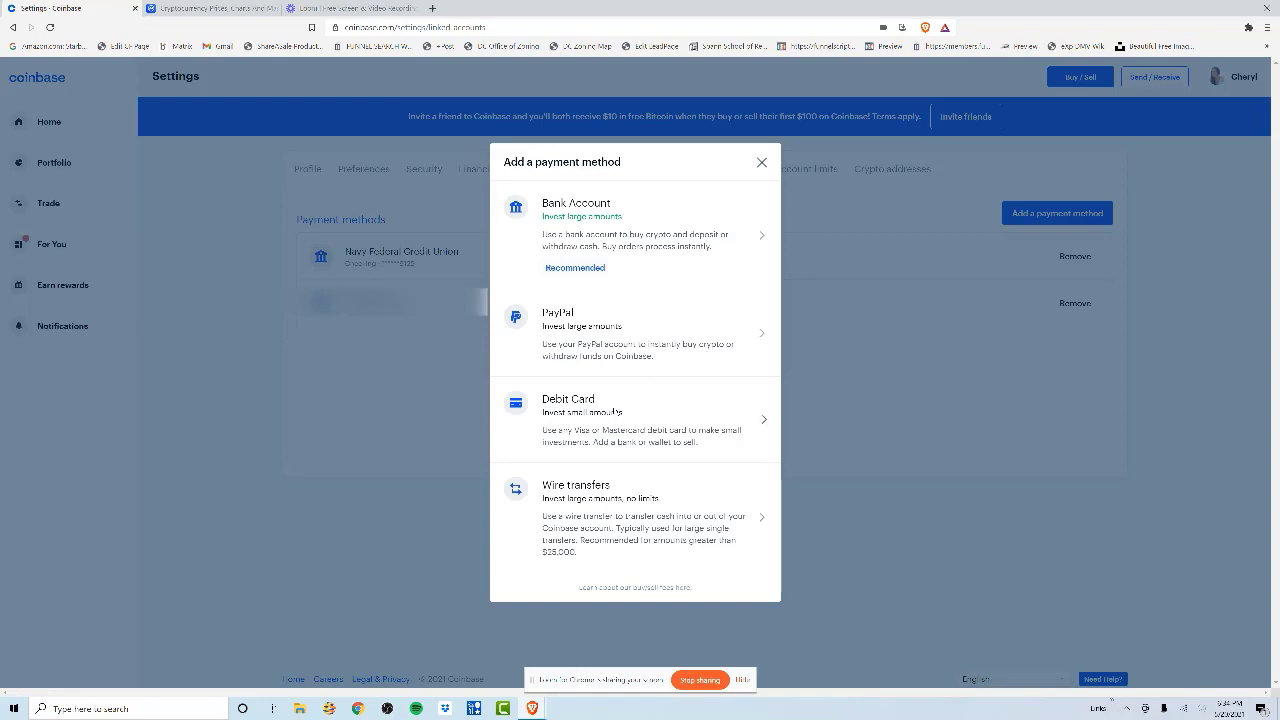
pyautogui.click(595, 416)
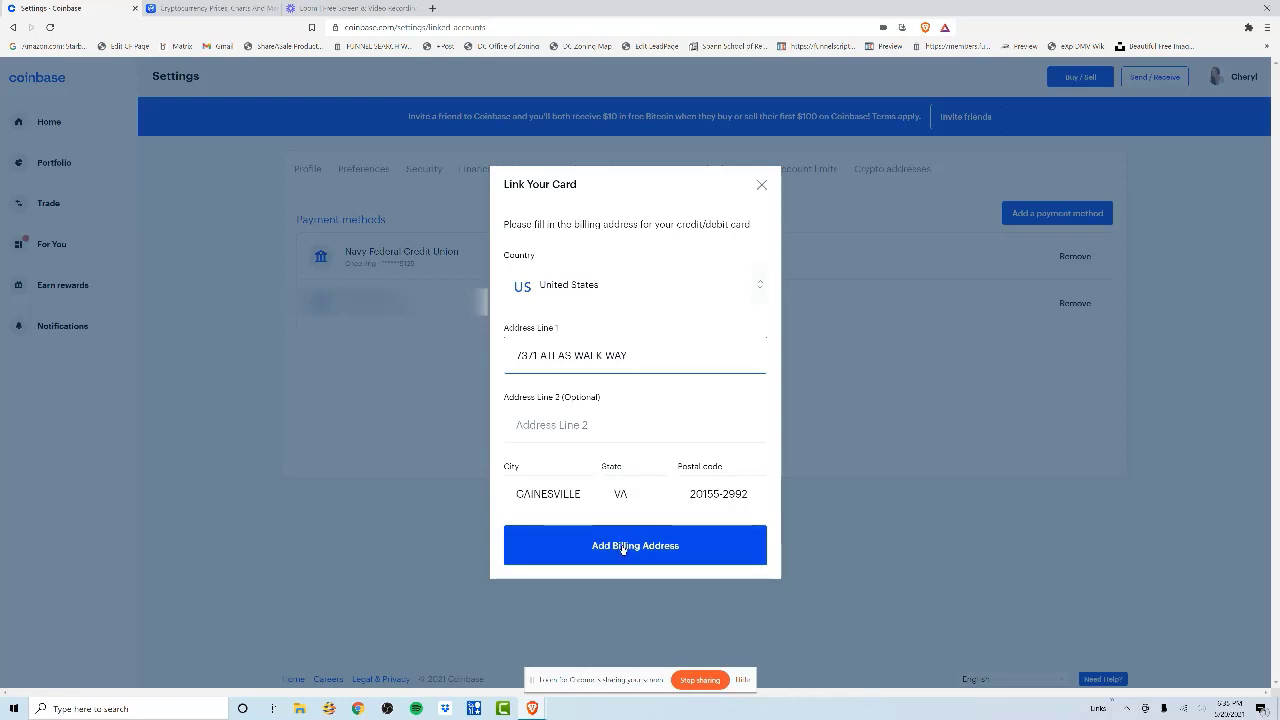
pyautogui.click(622, 548)
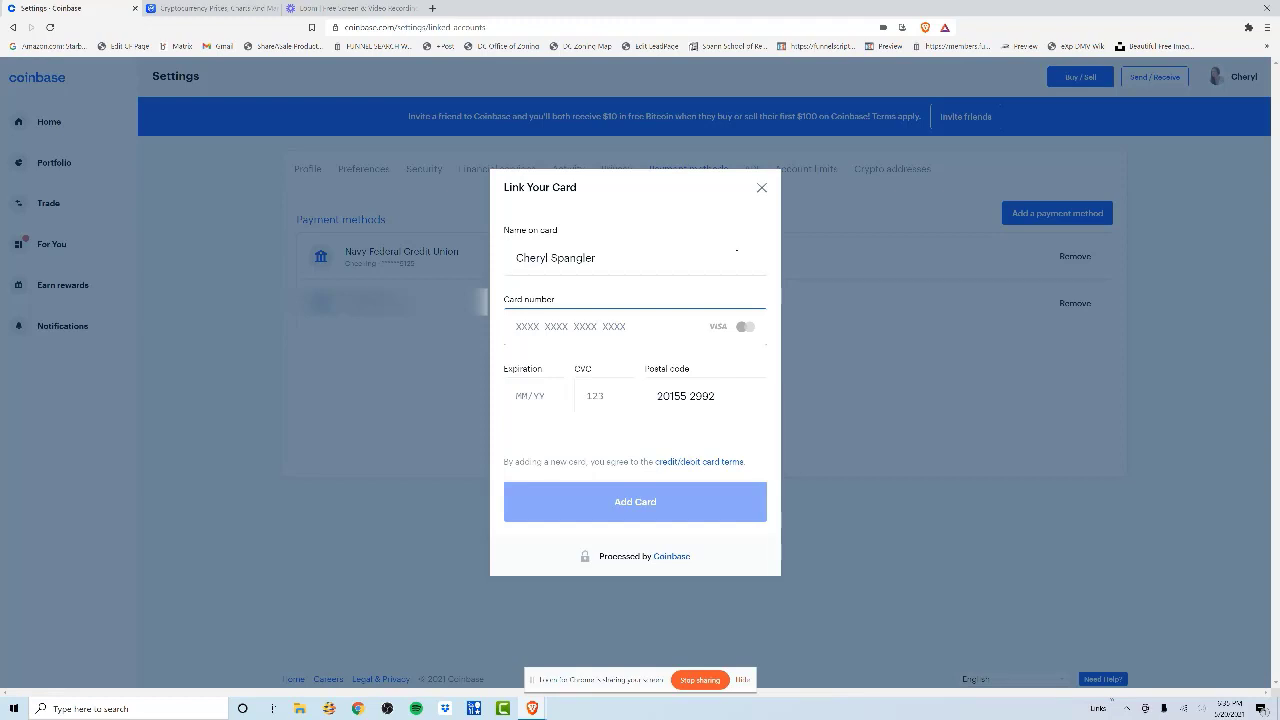
pyautogui.click(760, 189)
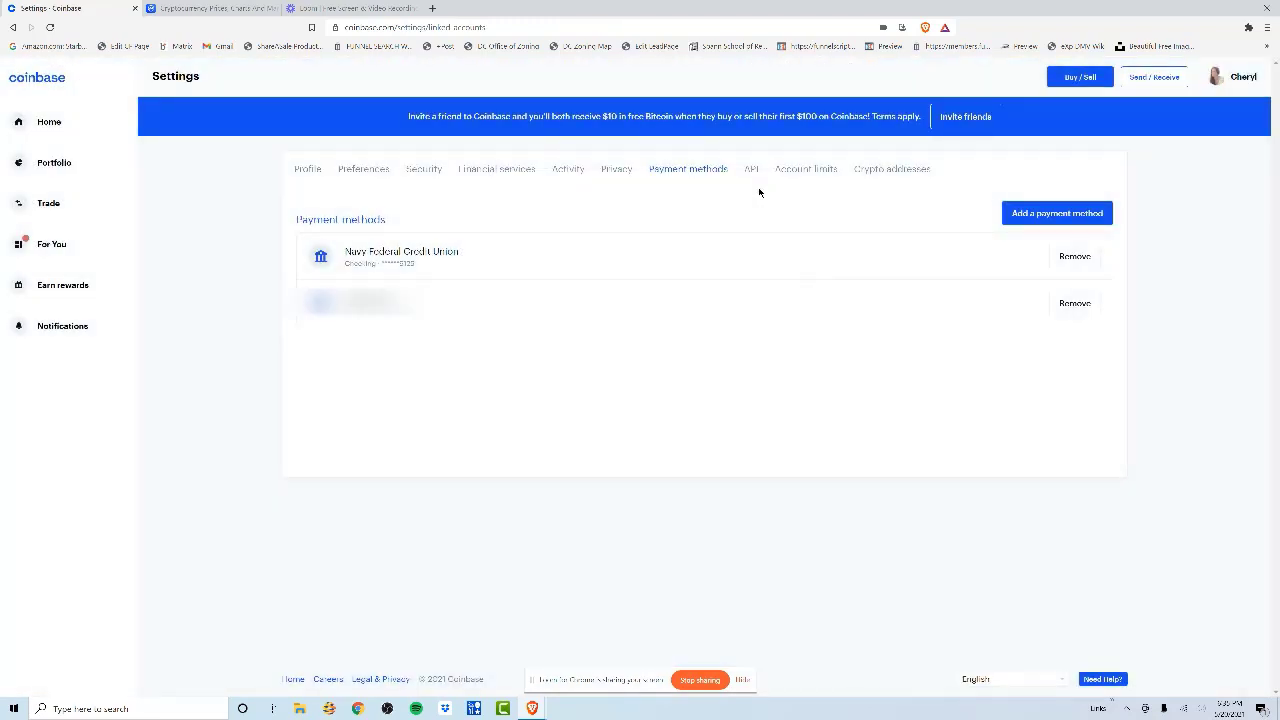
pyautogui.click(1034, 214)
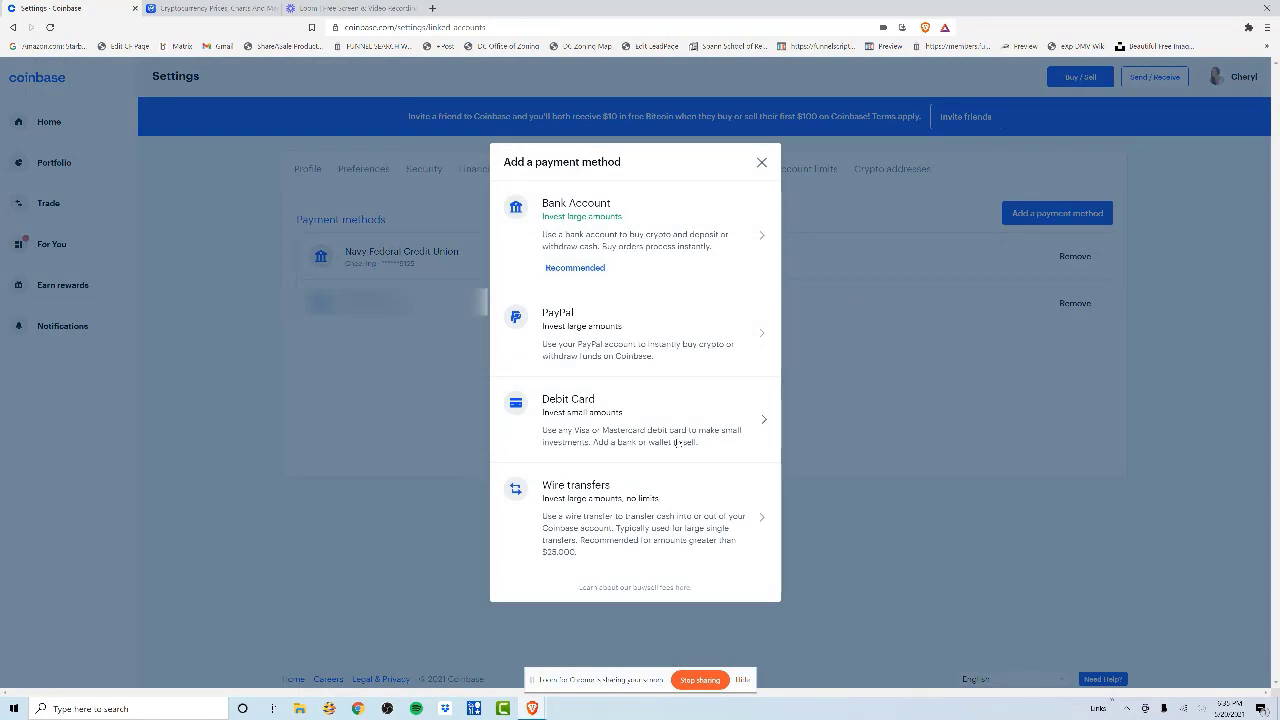
pyautogui.click(656, 530)
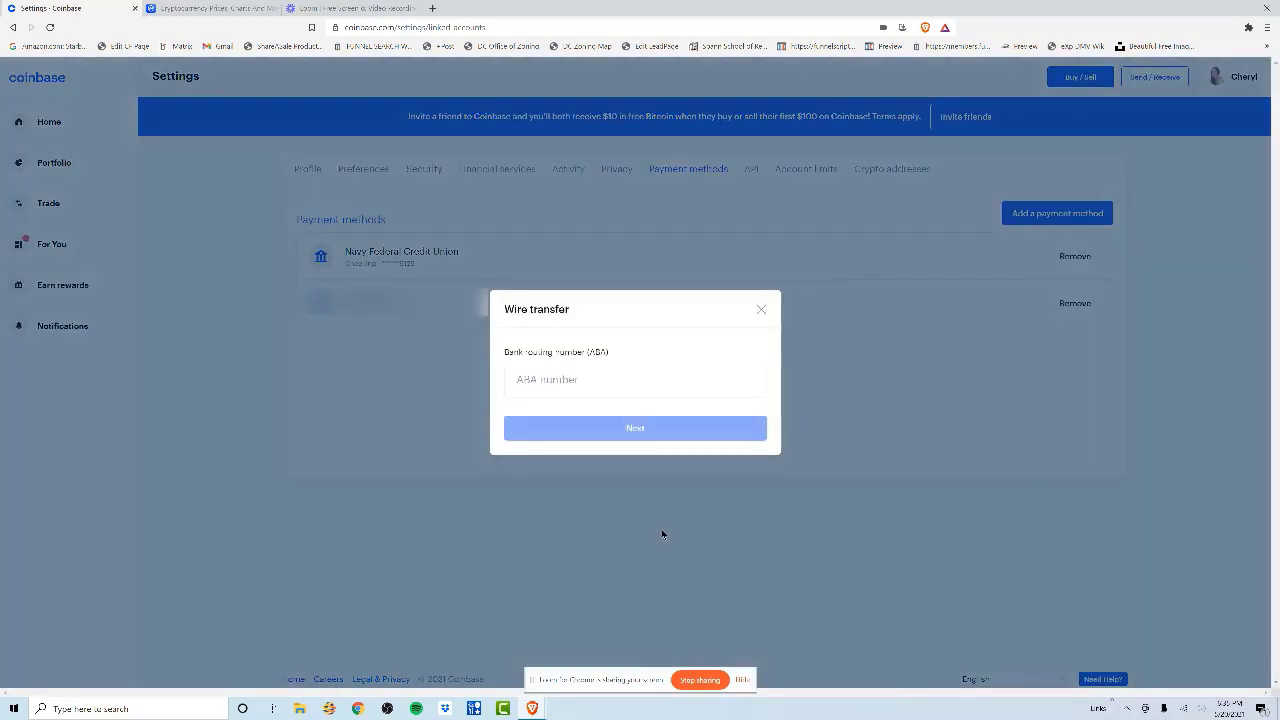
pyautogui.click(578, 380)
pyautogui.click(762, 312)
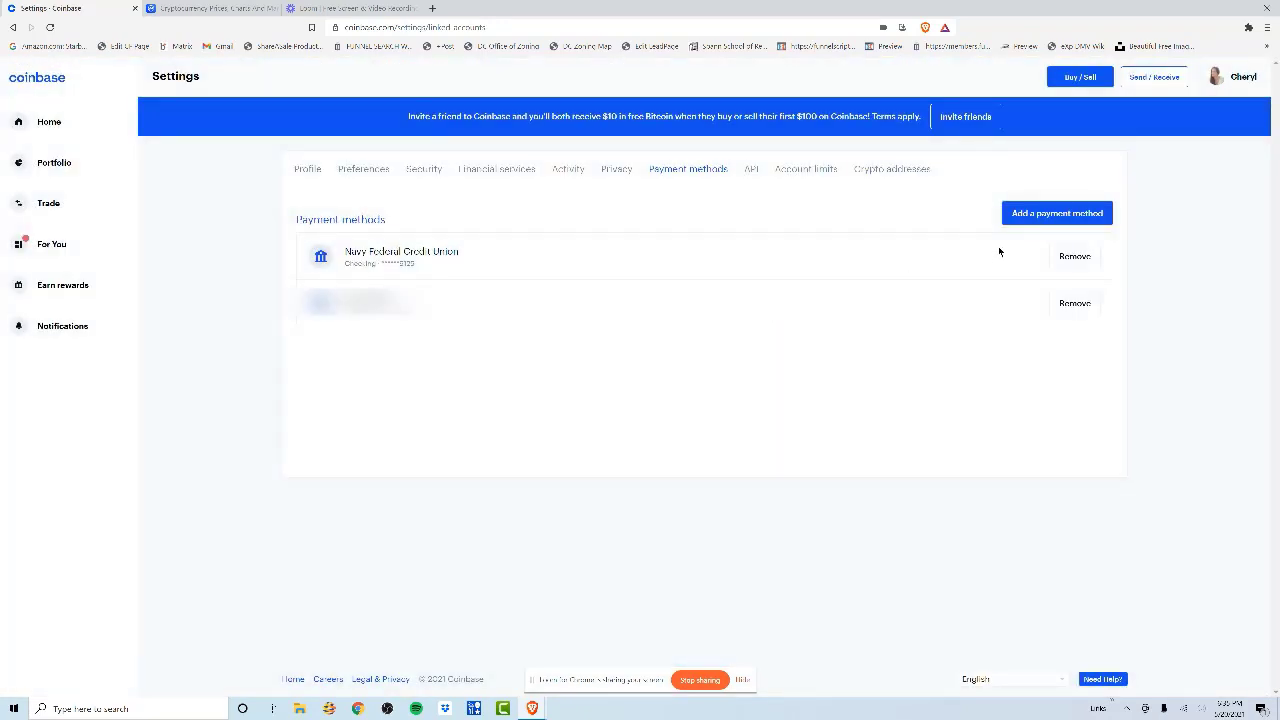
pyautogui.click(1027, 222)
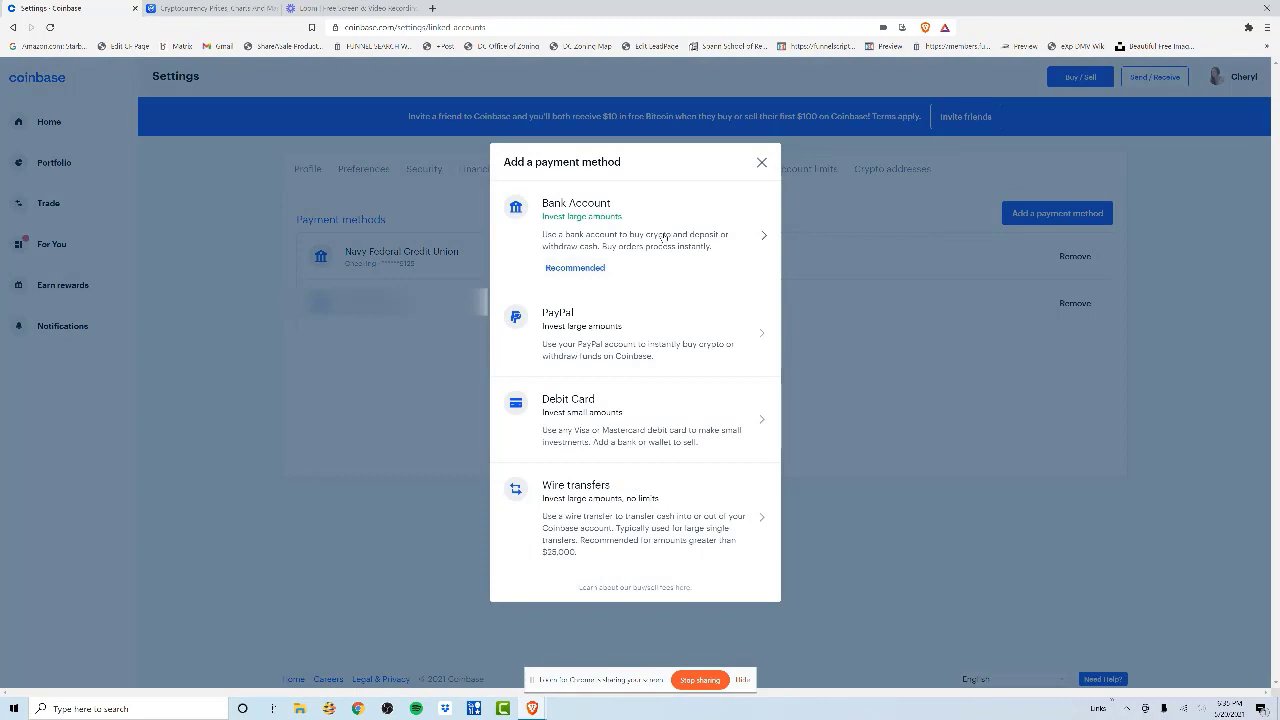
# Step: Start linking a Navy Federal Credit Union bank account through Plaid
pyautogui.click(663, 237)
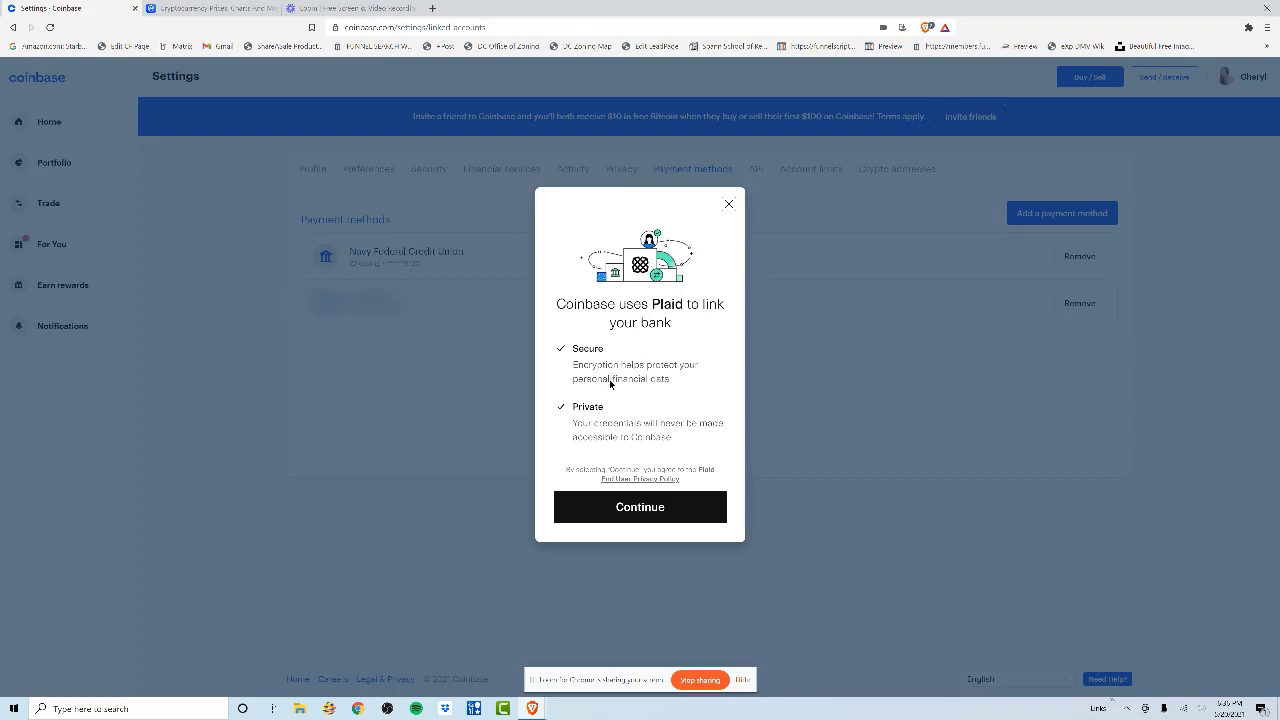
pyautogui.click(640, 512)
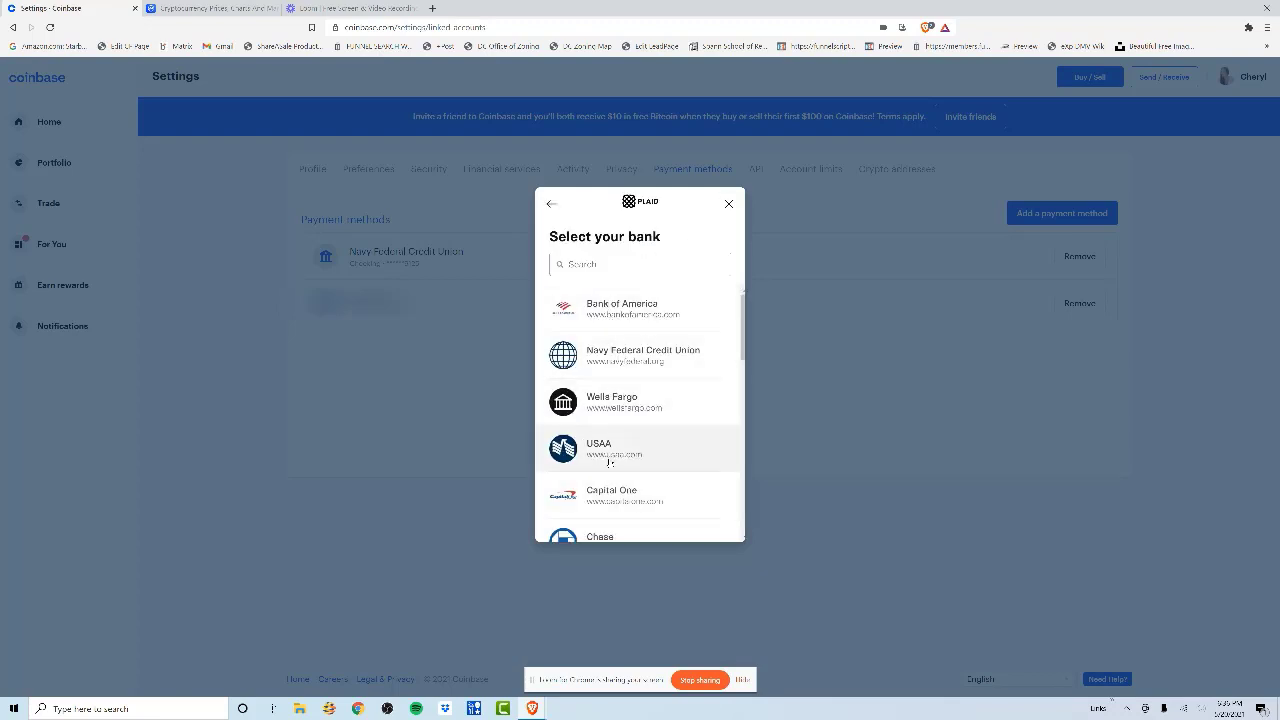
pyautogui.click(612, 350)
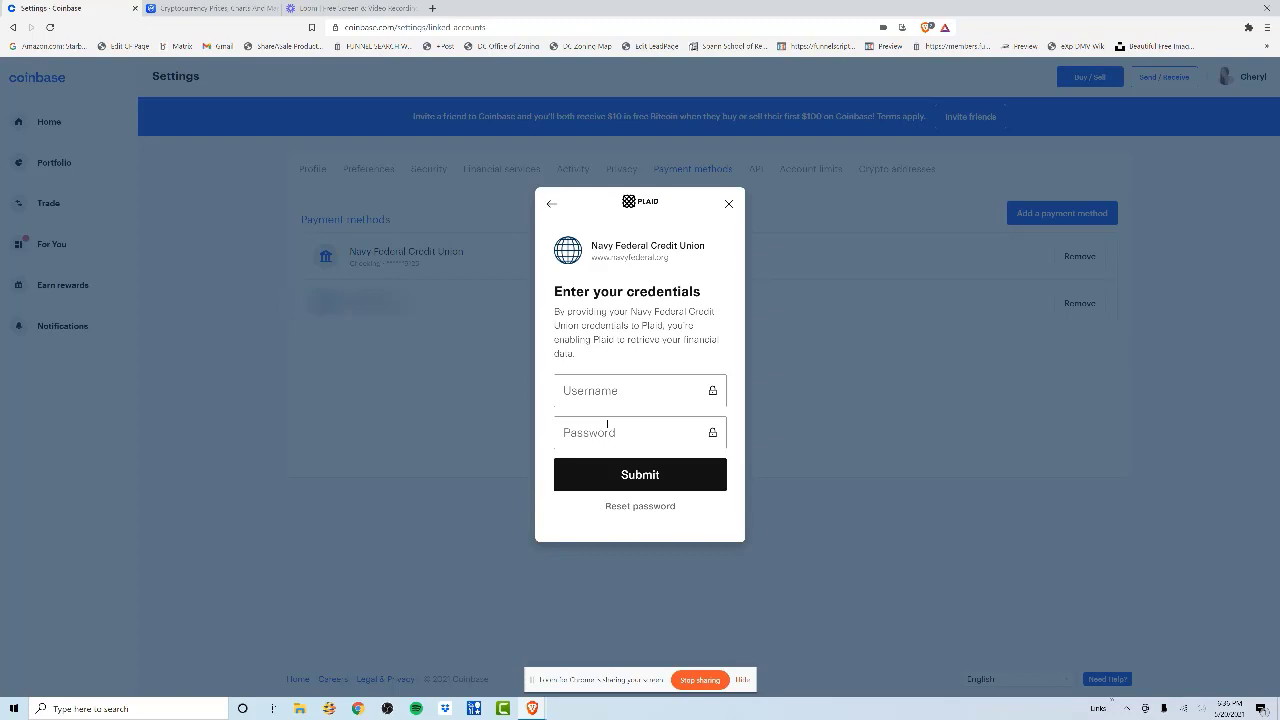
# Step: Exit the bank-linking flow without adding a bank and go to API settings
pyautogui.click(729, 205)
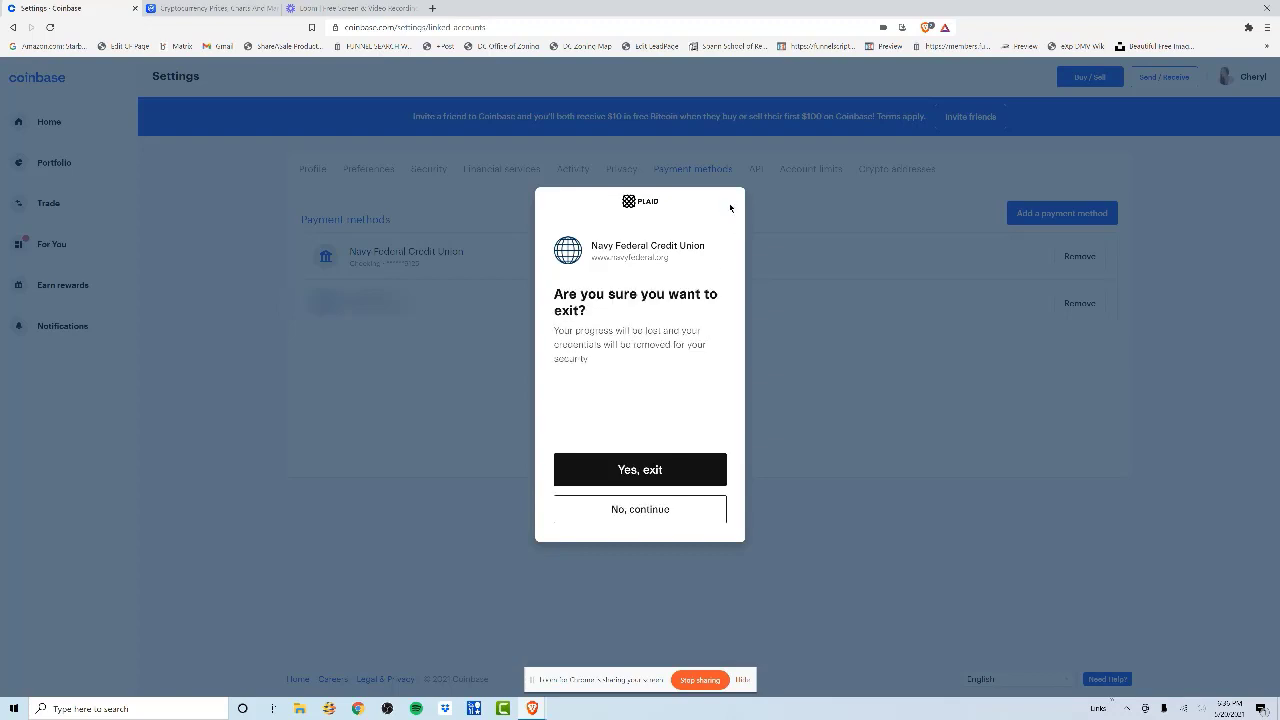
pyautogui.click(670, 477)
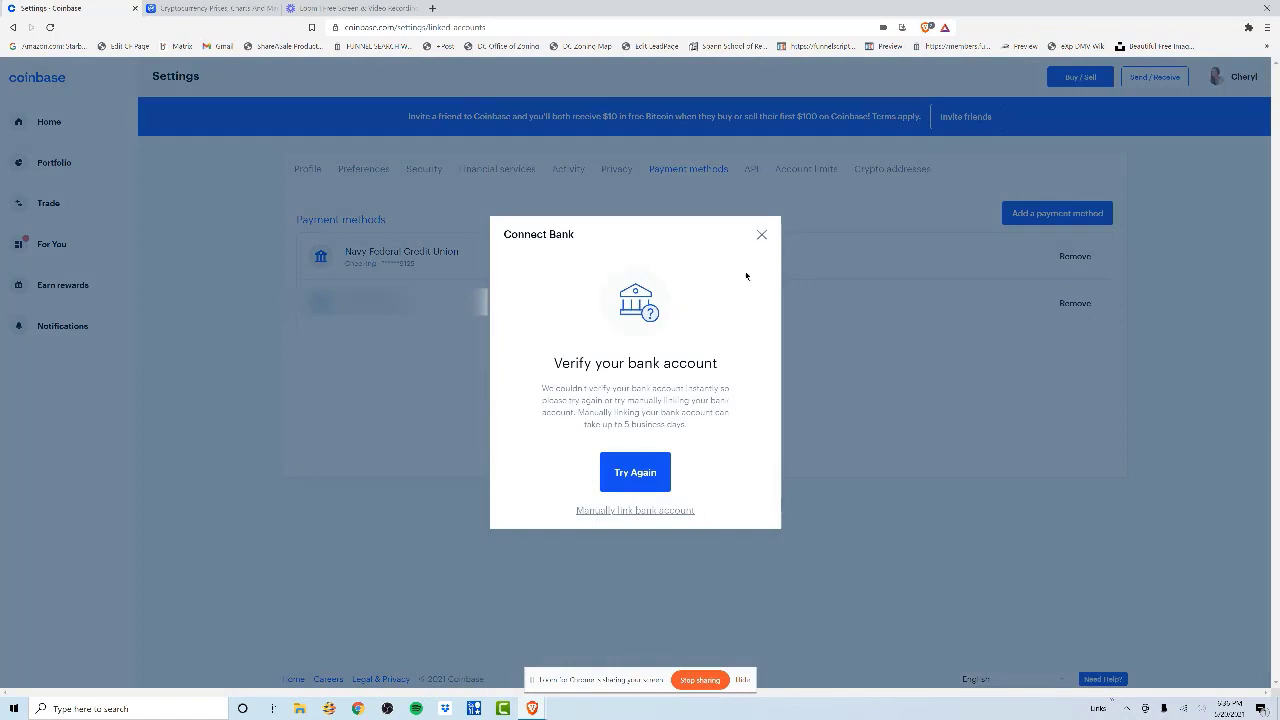
pyautogui.click(761, 235)
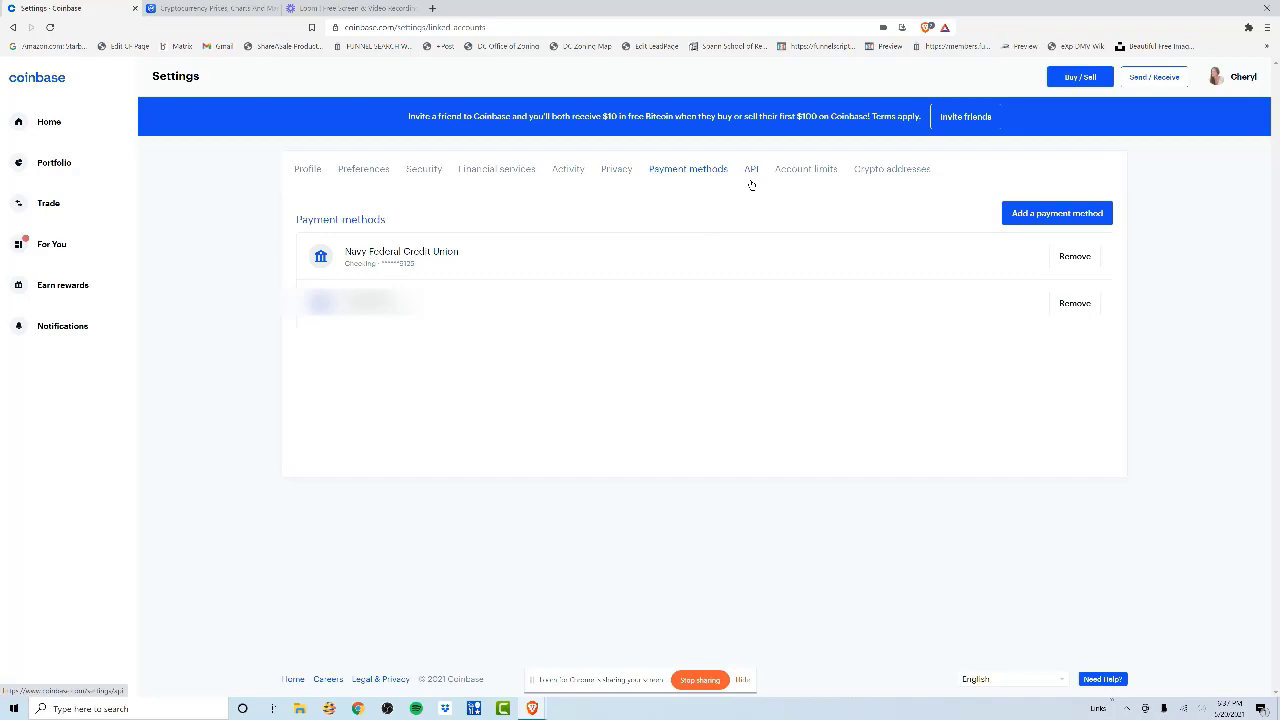
pyautogui.click(752, 172)
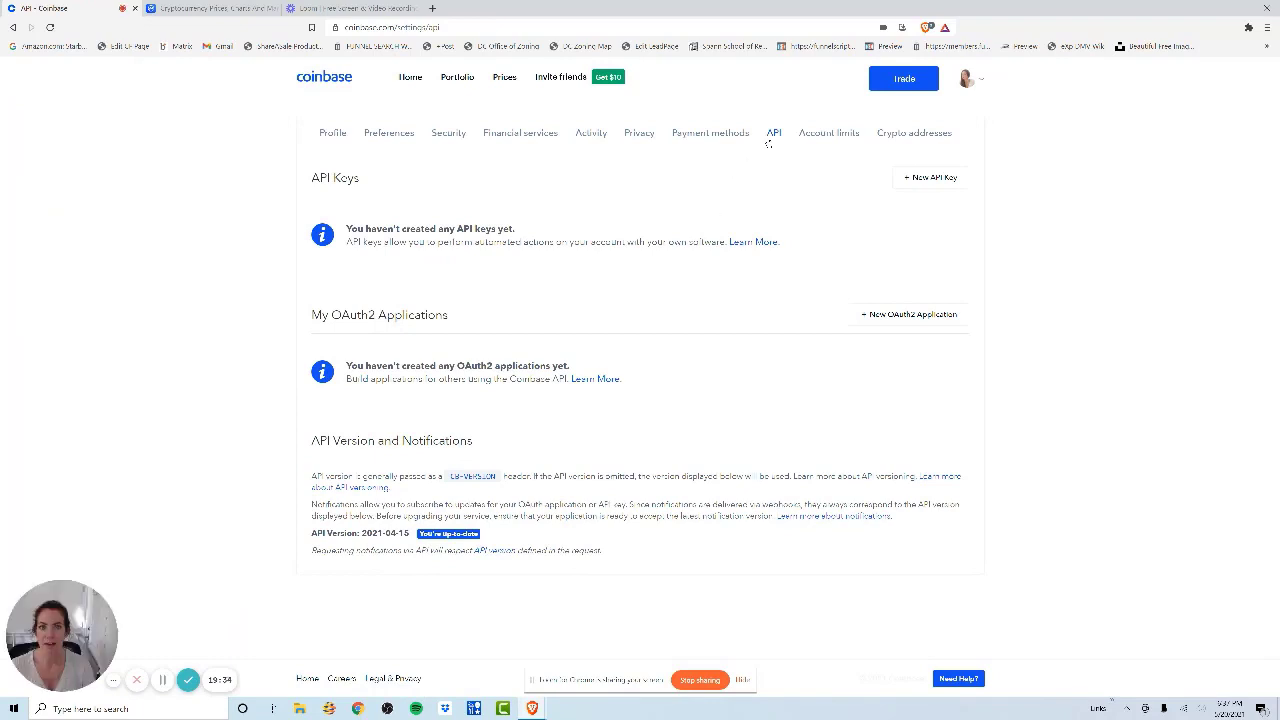
# Step: Show Account limits with three verified levels and $35,000 bank and $100 card limits
pyautogui.click(824, 136)
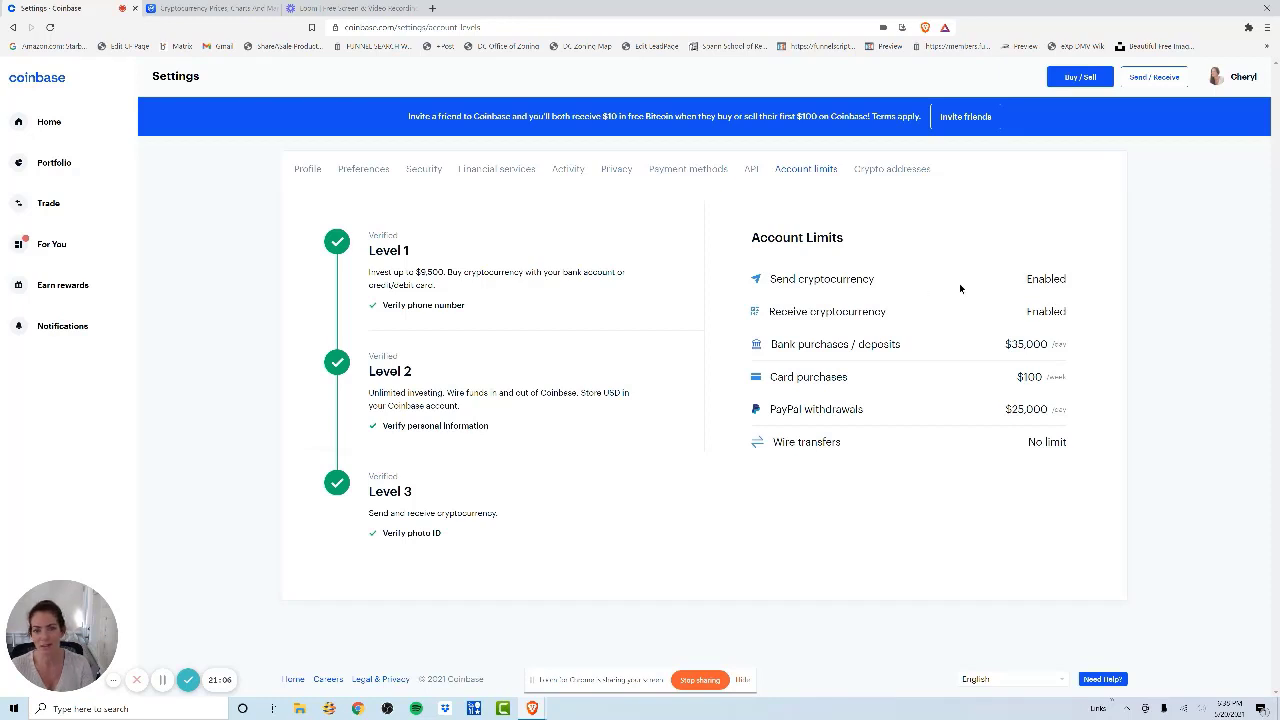
# Step: Check the Crypto addresses list, then open the Portfolio showing the $4,370.10 balance
pyautogui.click(906, 170)
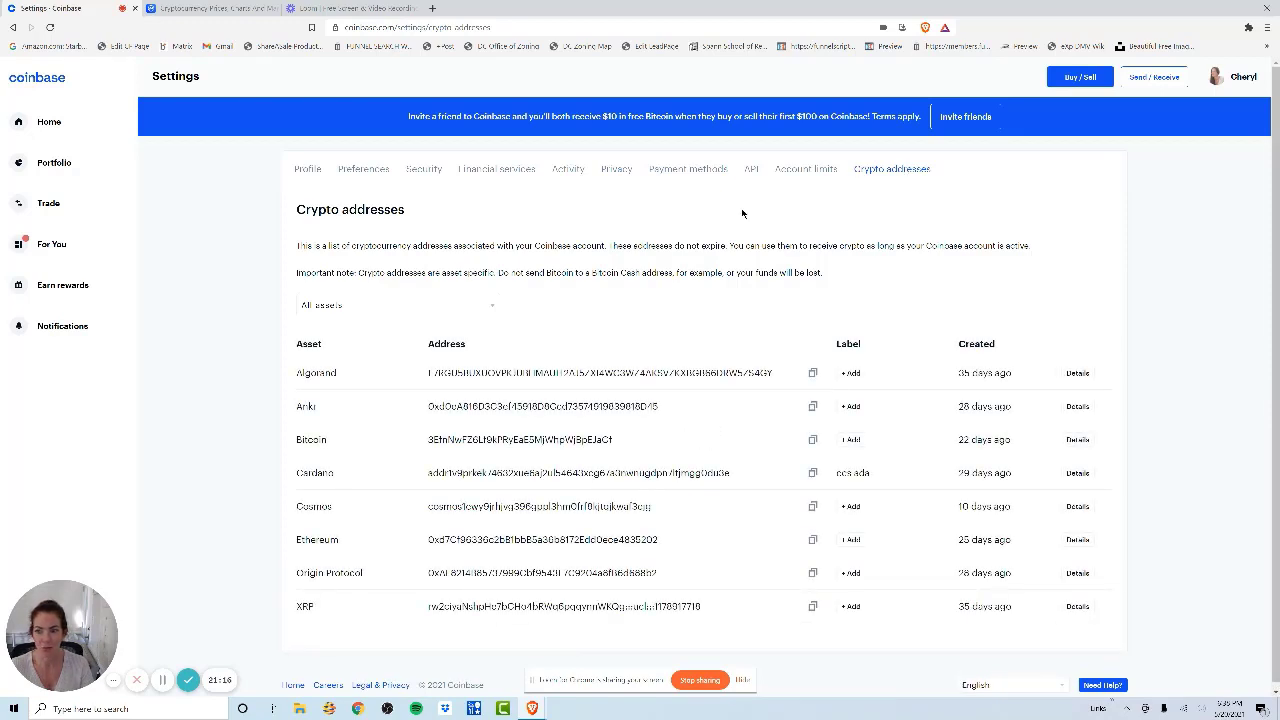
pyautogui.click(54, 162)
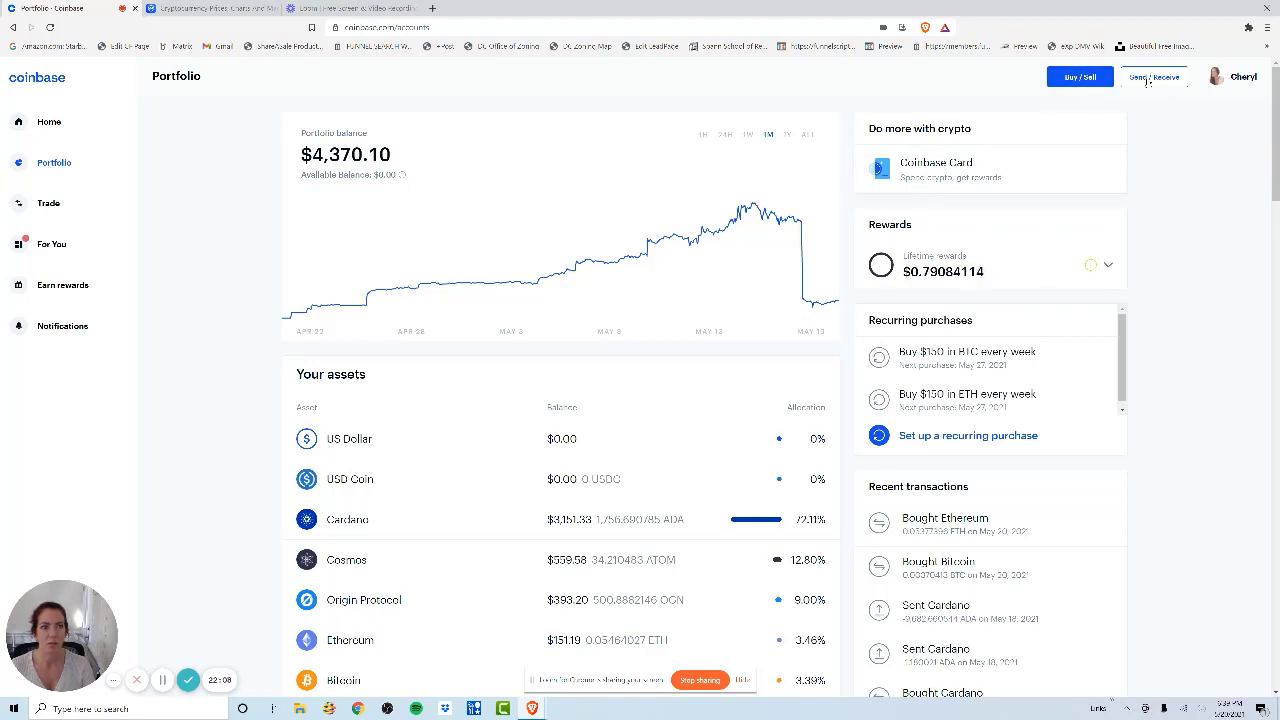
# Step: Start a Buy / Sell order and browse the list of assets available to buy
pyautogui.click(1080, 78)
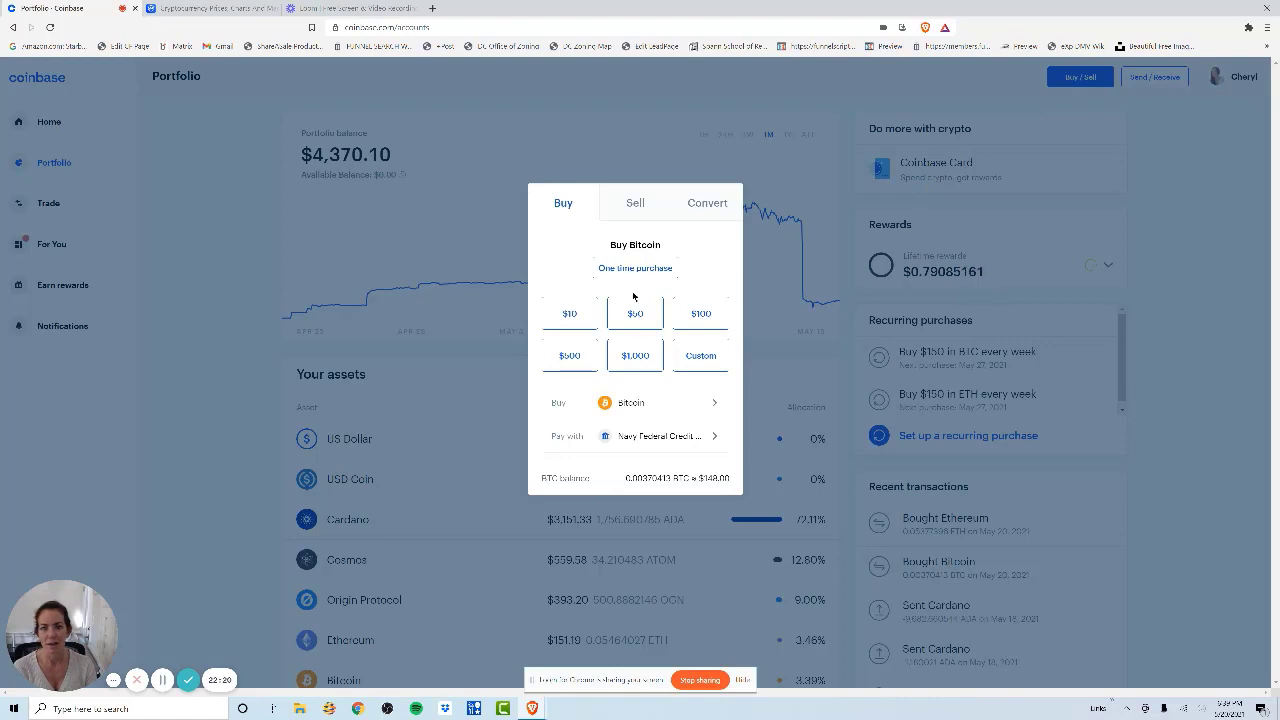
pyautogui.click(628, 403)
pyautogui.scroll(-3, 610, 320)
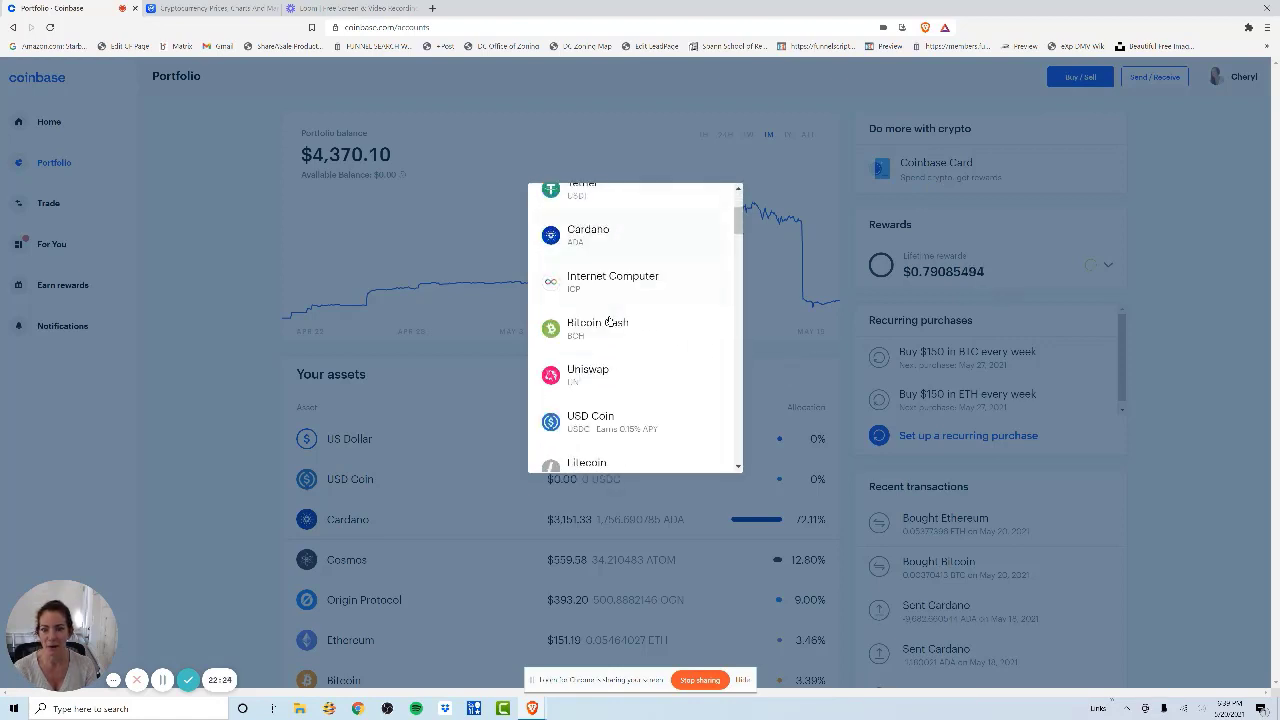
pyautogui.scroll(3, 609, 321)
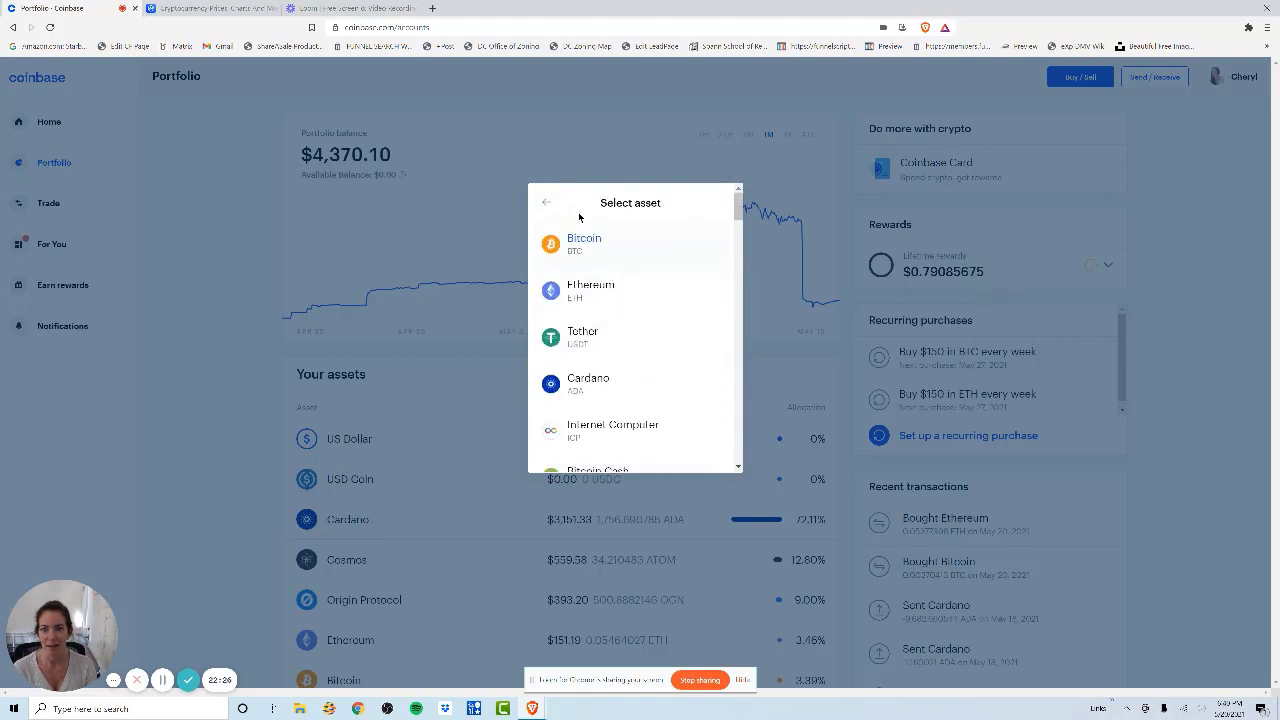
# Step: Abandon the Bitcoin purchase and go to the Trade page of tradable assets
pyautogui.click(549, 204)
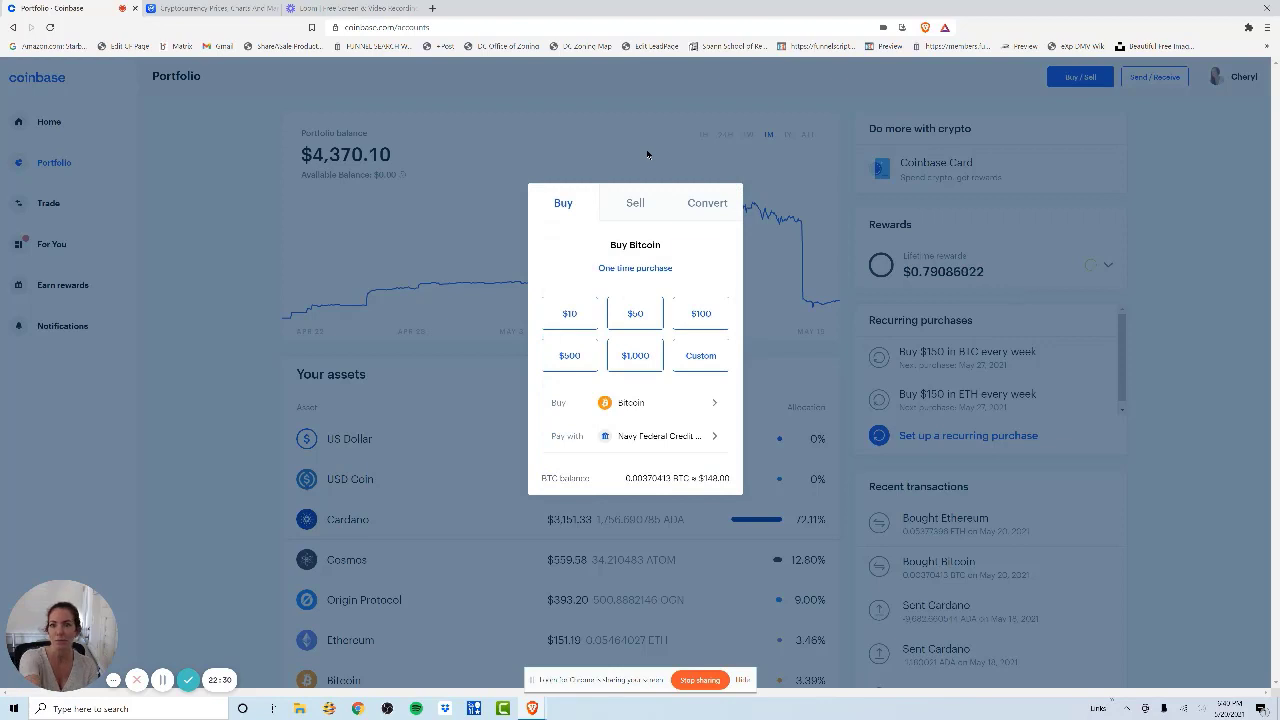
pyautogui.click(647, 154)
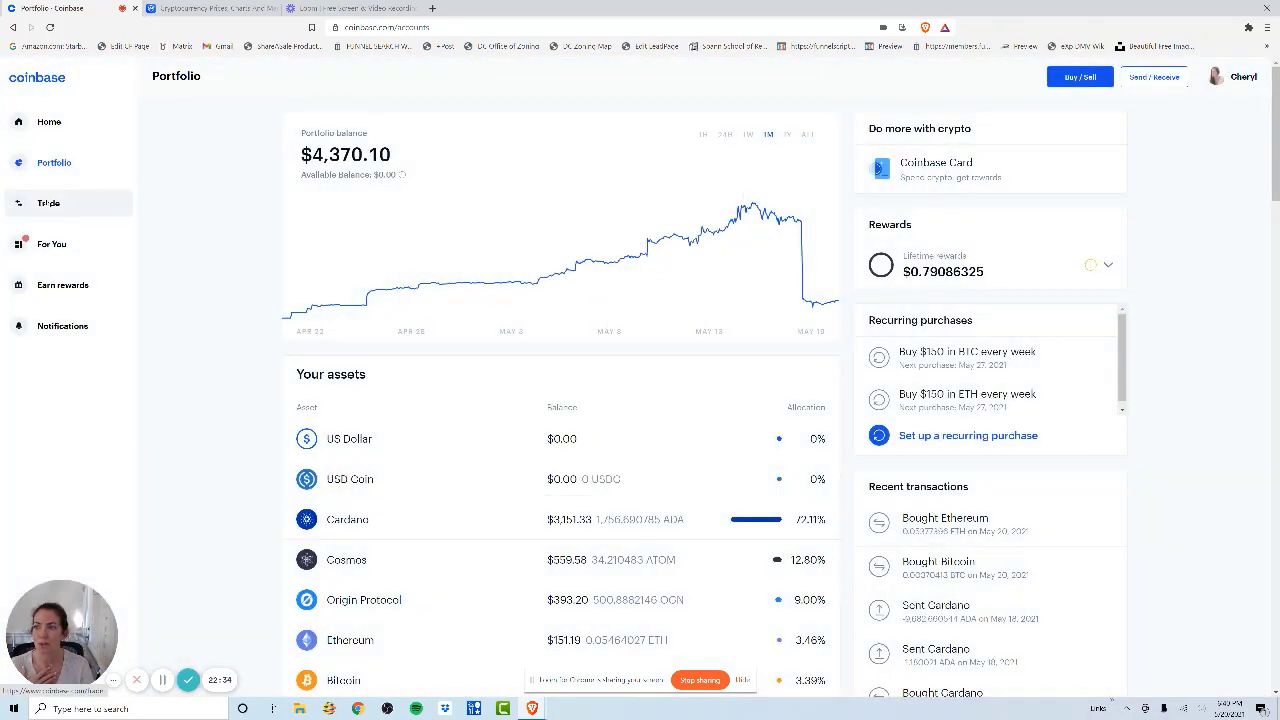
pyautogui.click(46, 204)
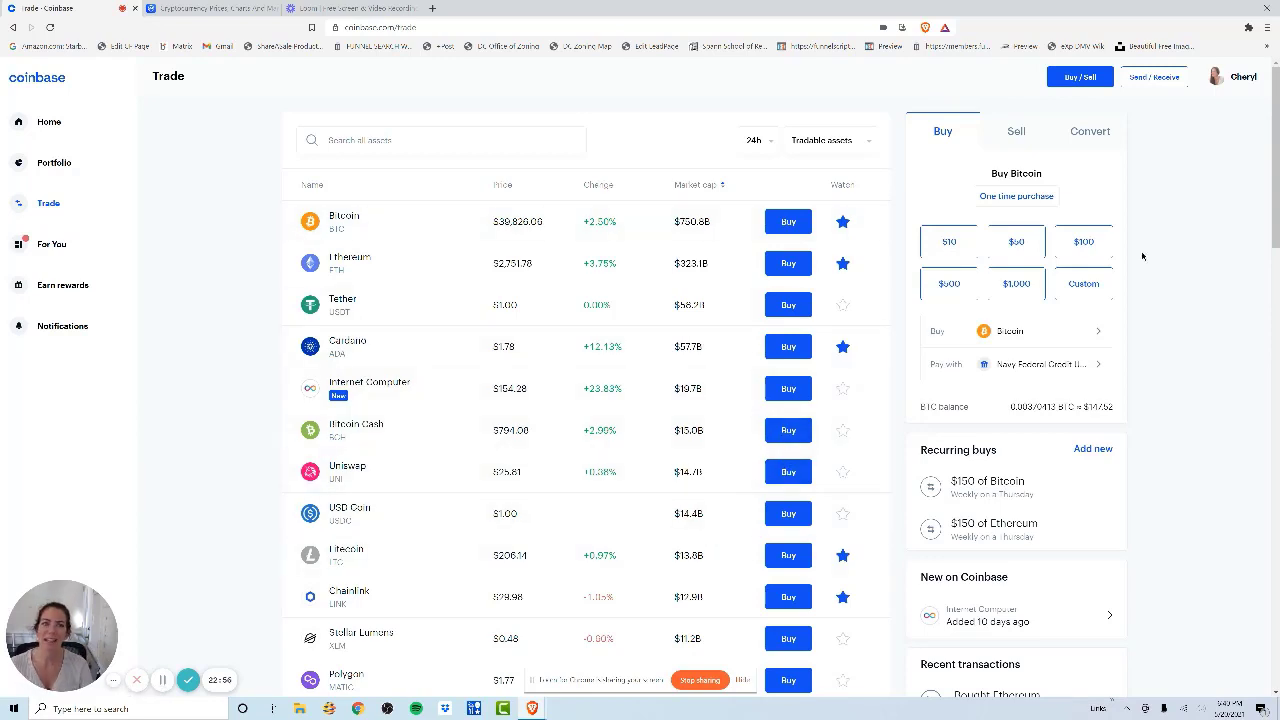
pyautogui.click(1082, 79)
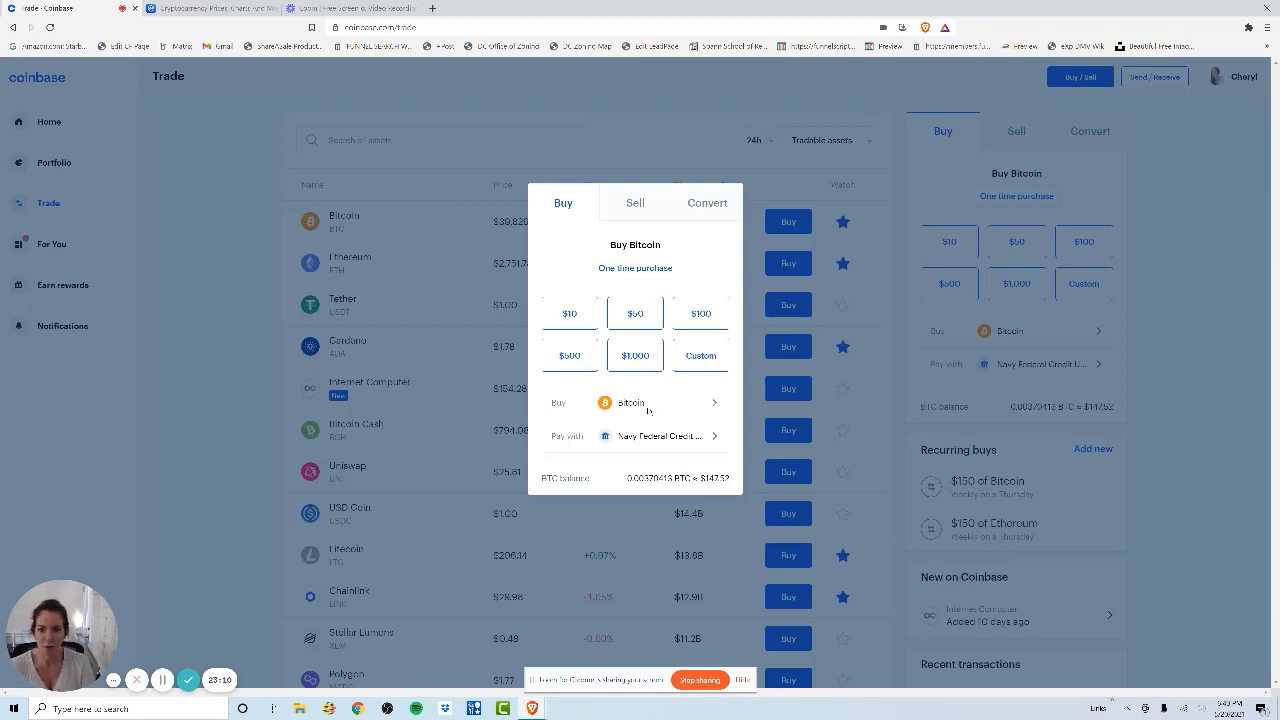
pyautogui.click(651, 124)
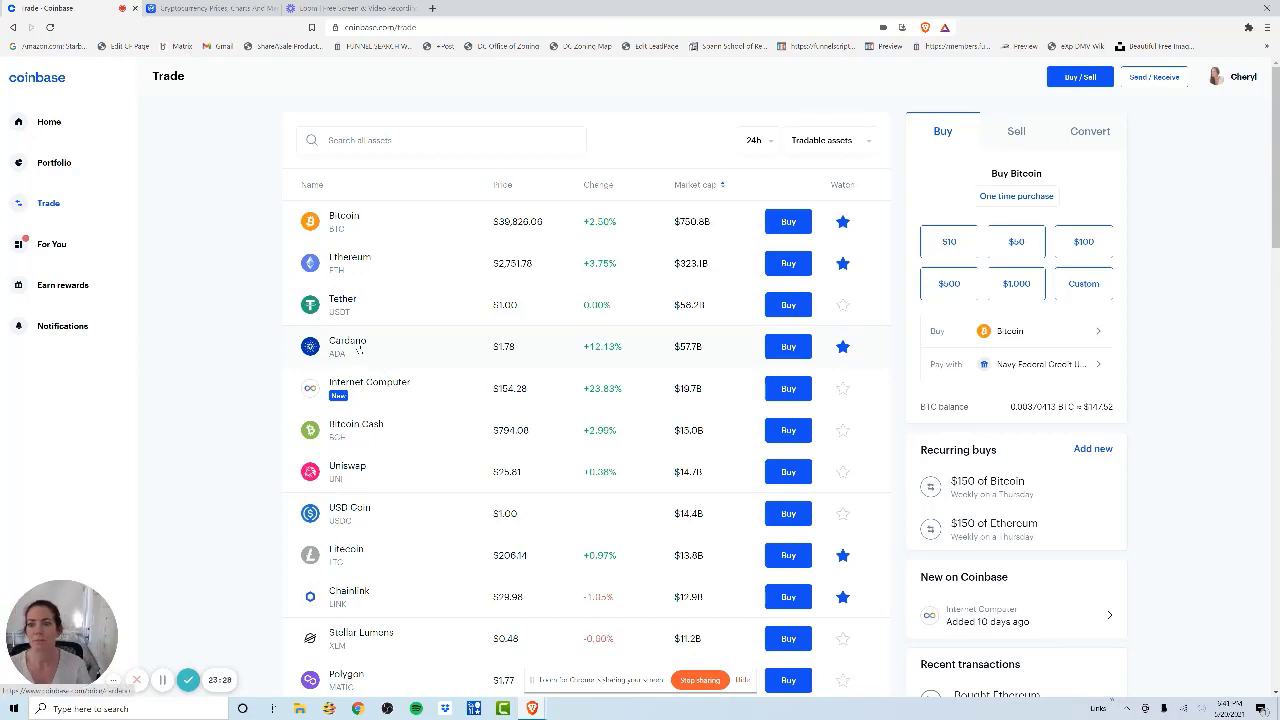
# Step: Open the Cardano (ADA) page from the Trade list
pyautogui.click(359, 347)
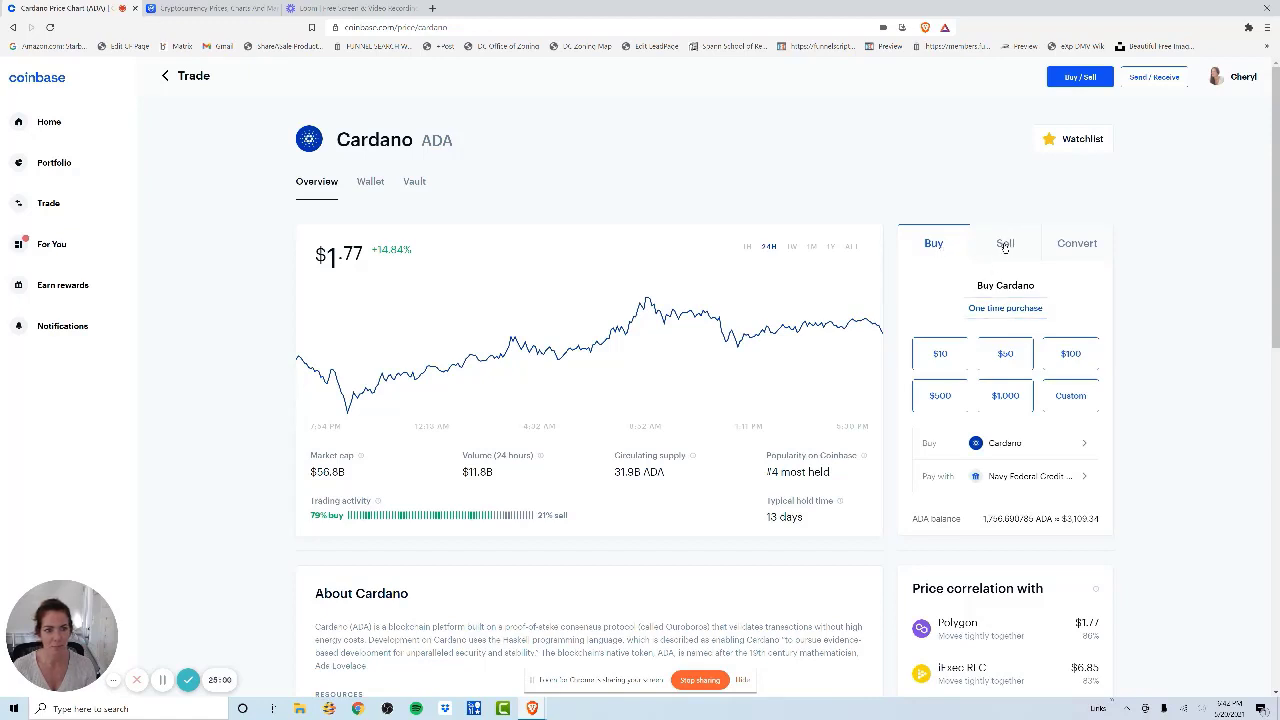
pyautogui.click(1006, 247)
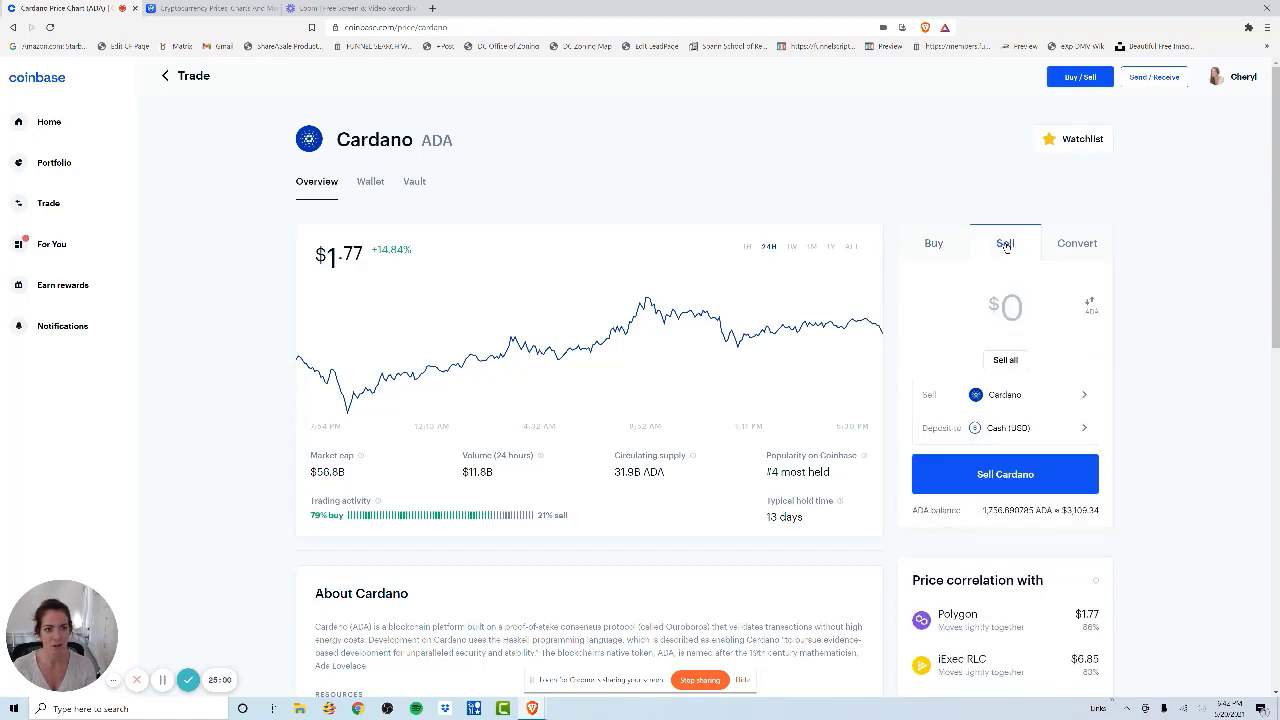
pyautogui.click(1074, 247)
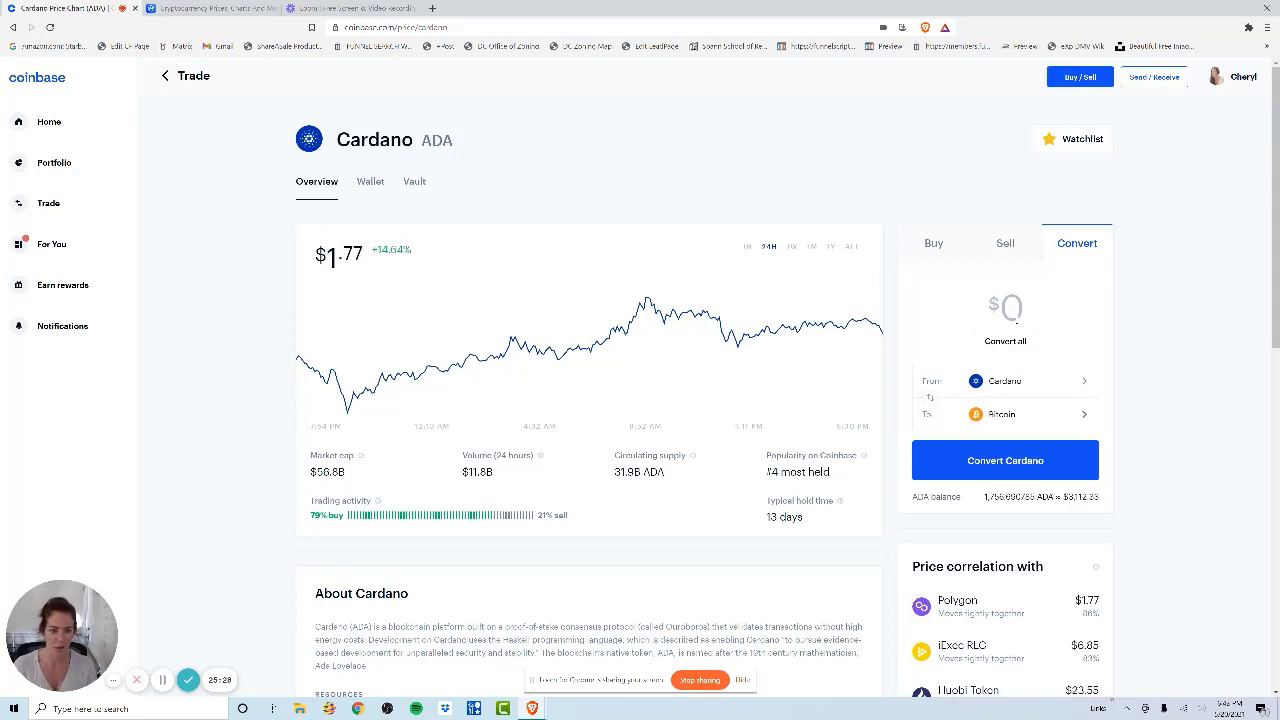
pyautogui.click(934, 245)
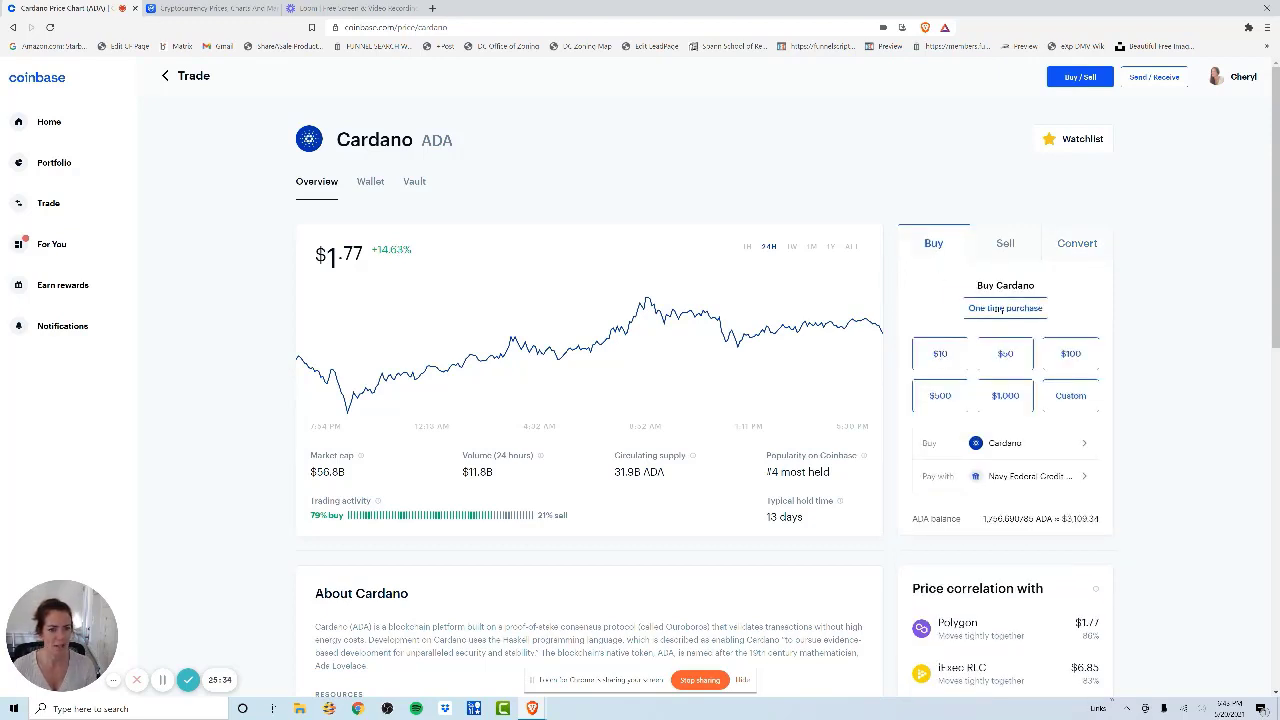
# Step: Switch the $10 Cardano order's payment method to the Varo Bank account
pyautogui.click(943, 357)
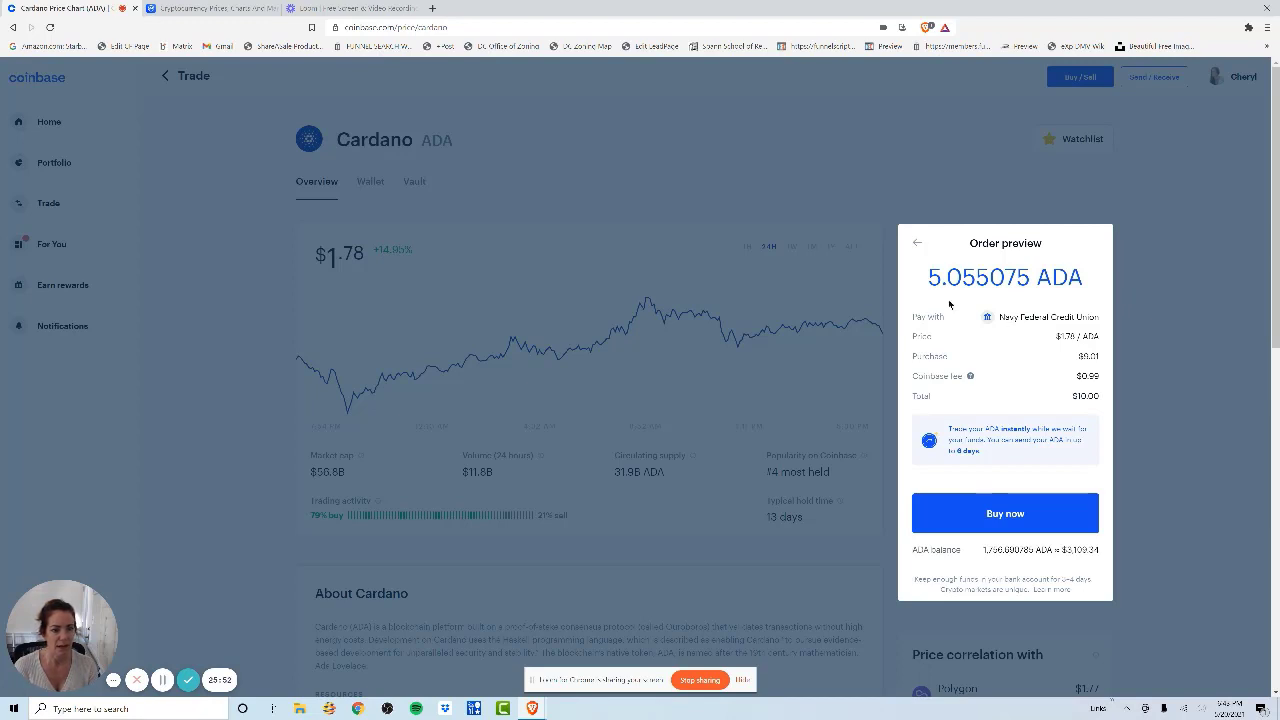
pyautogui.click(916, 246)
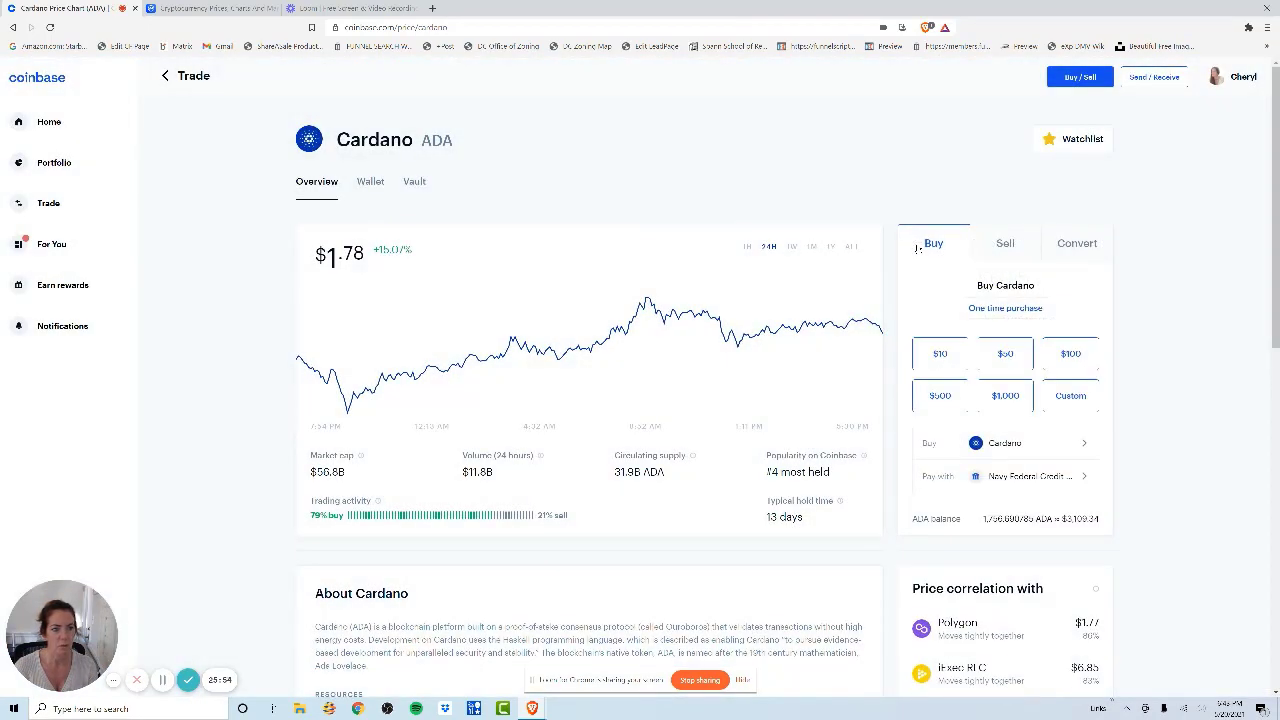
pyautogui.click(1081, 480)
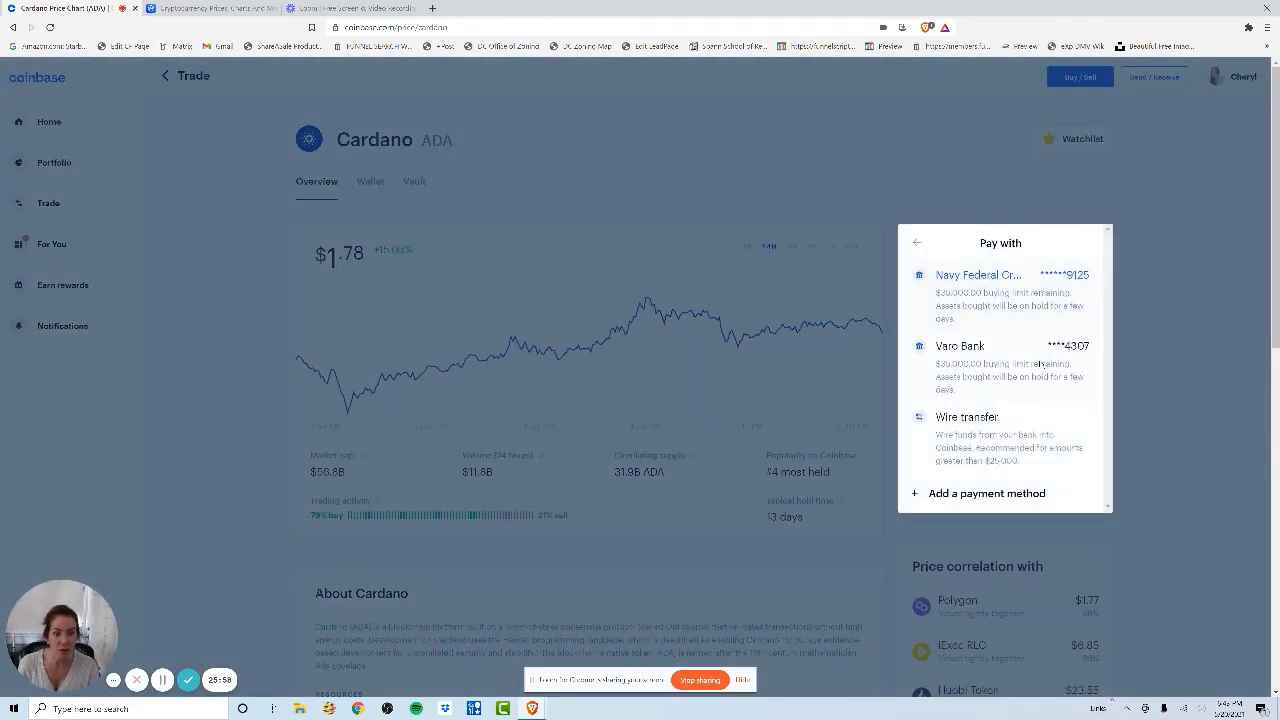
pyautogui.click(1029, 366)
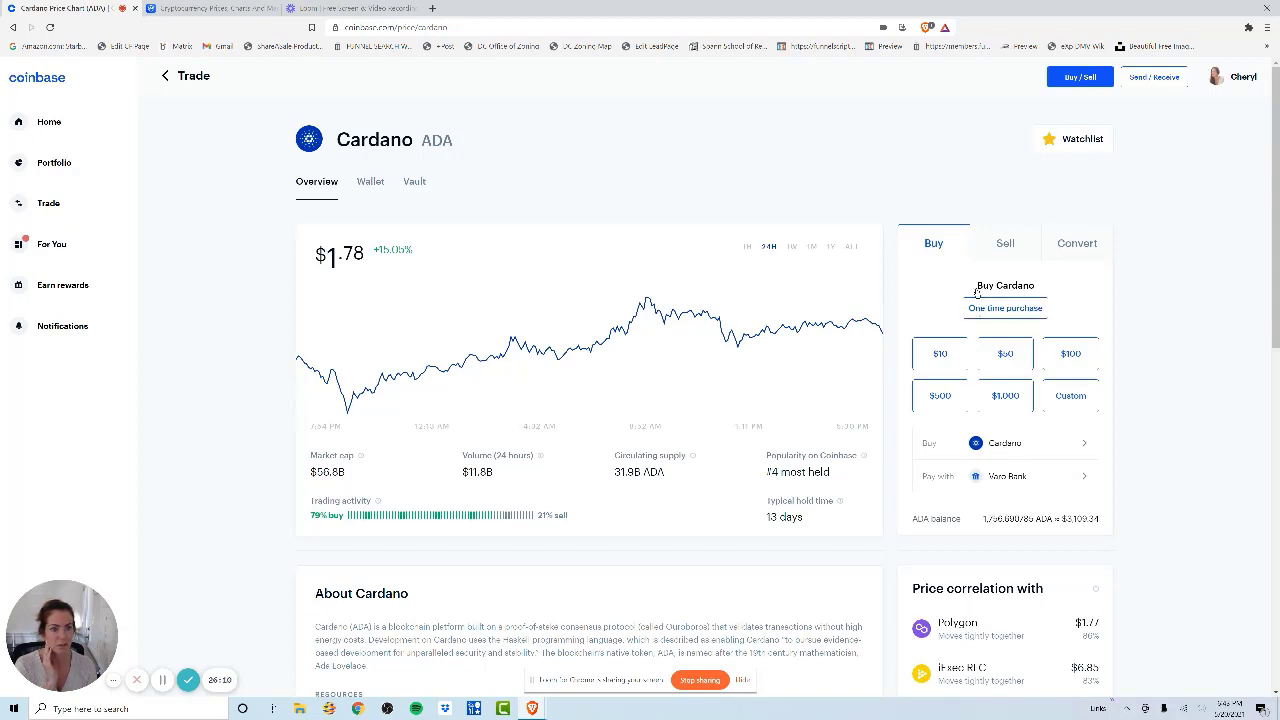
# Step: Place the $10 order for about 5.05 ADA of Cardano
pyautogui.click(944, 359)
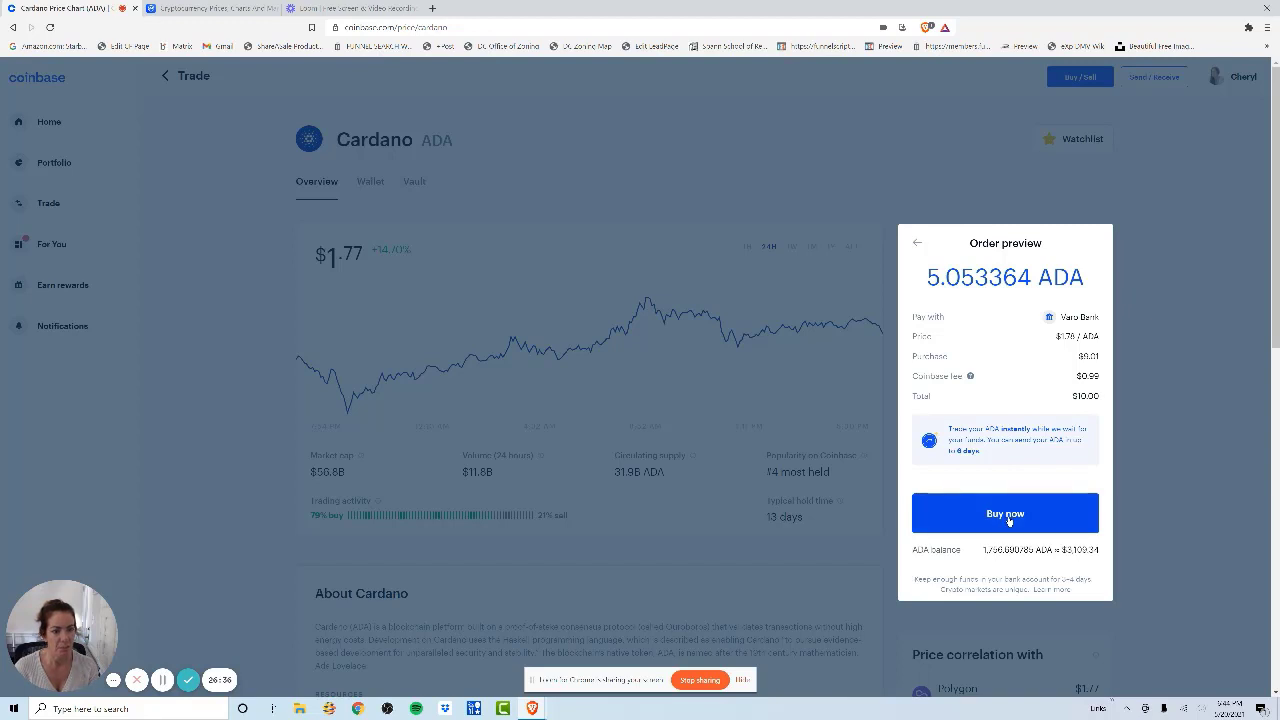
pyautogui.click(1005, 514)
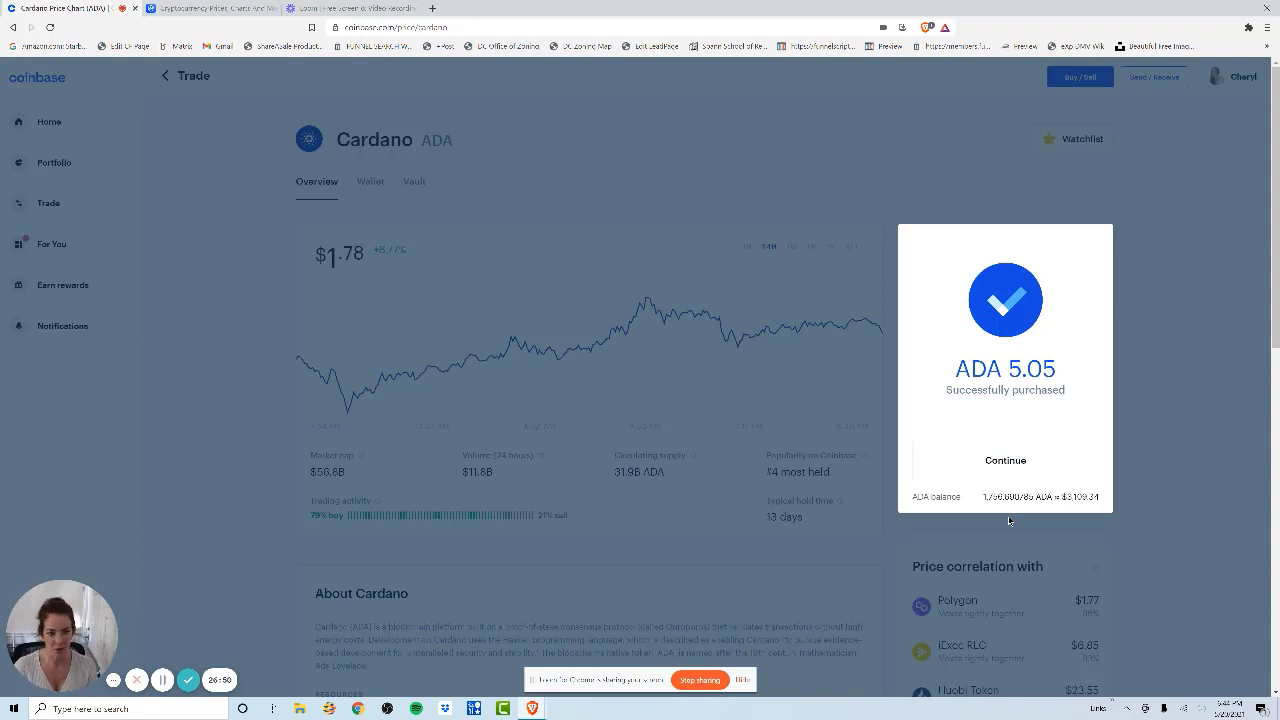
# Step: View the new Cardano purchase in the wallet history, then reopen the Cardano page
pyautogui.click(1008, 460)
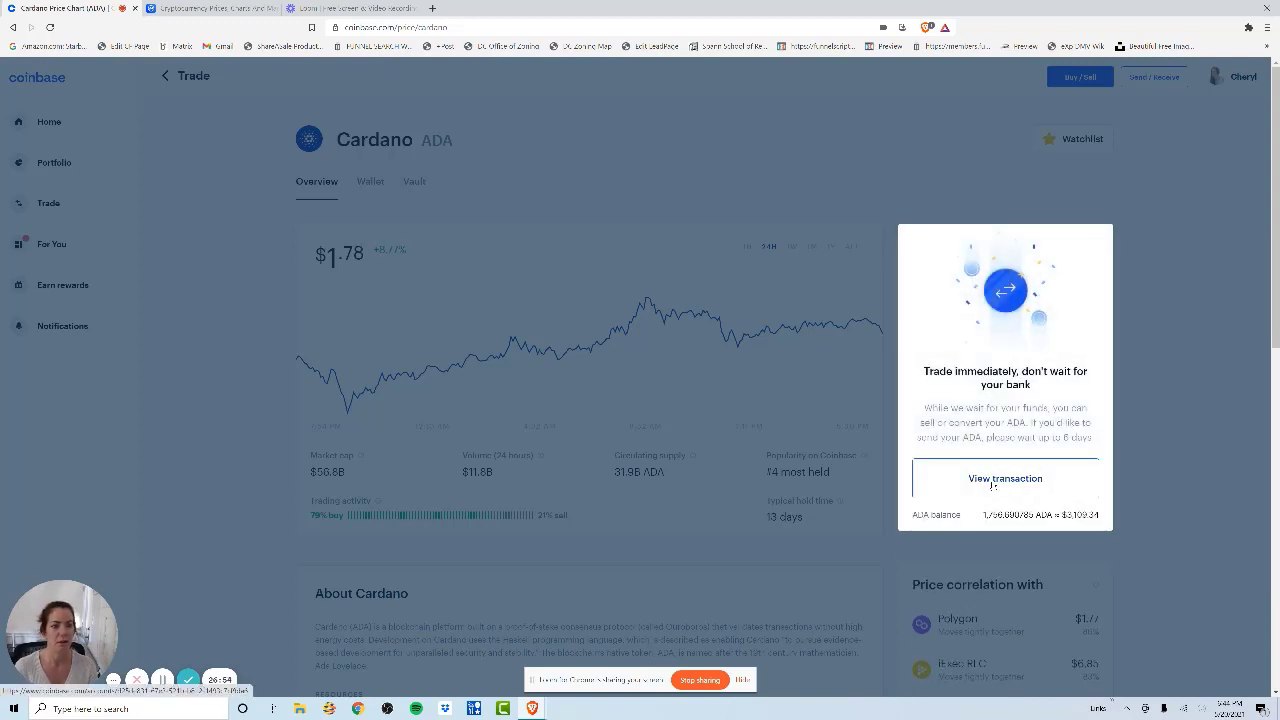
pyautogui.click(1004, 479)
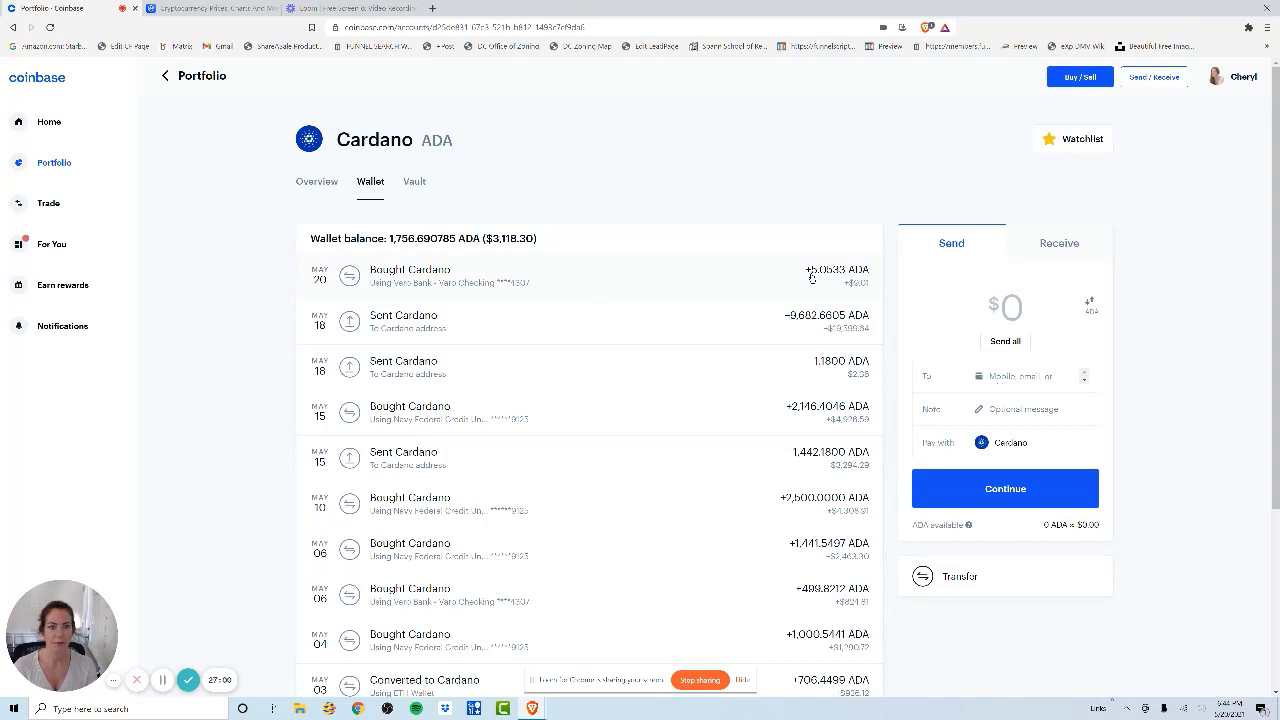
pyautogui.click(64, 204)
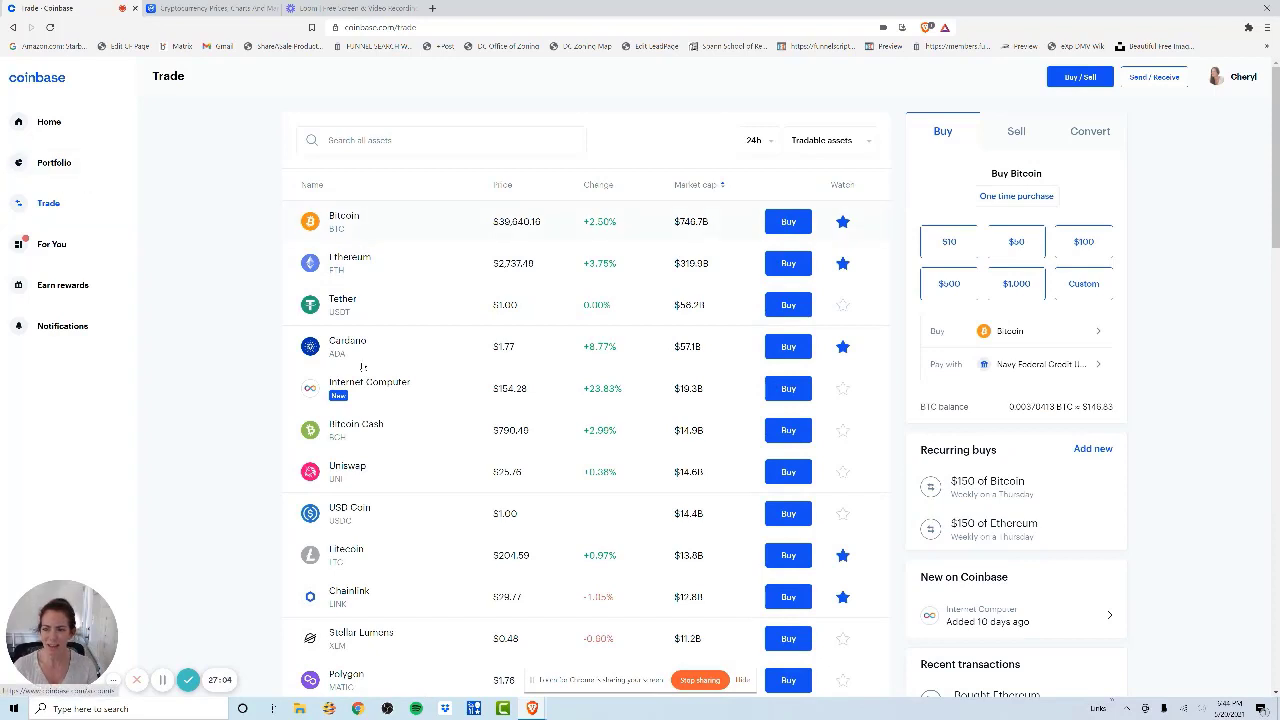
pyautogui.click(360, 348)
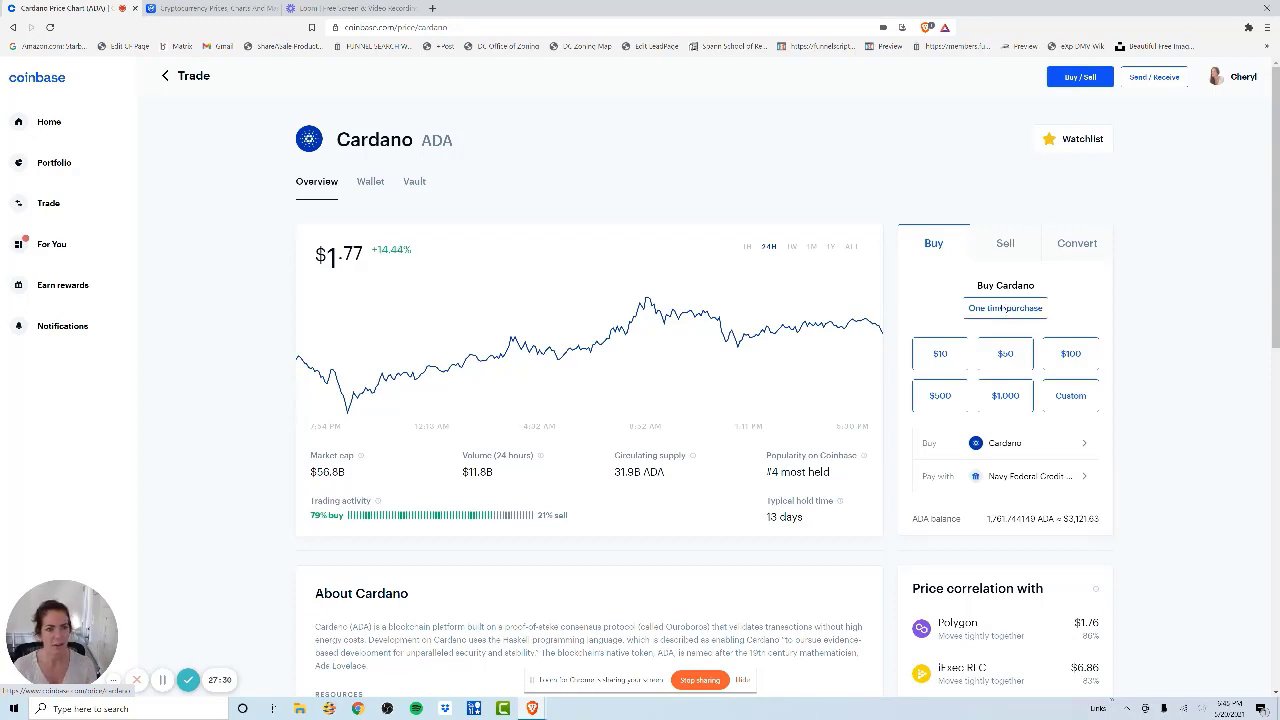
# Step: Set the Cardano purchase to repeat every week, then open the Portfolio overview
pyautogui.click(1004, 309)
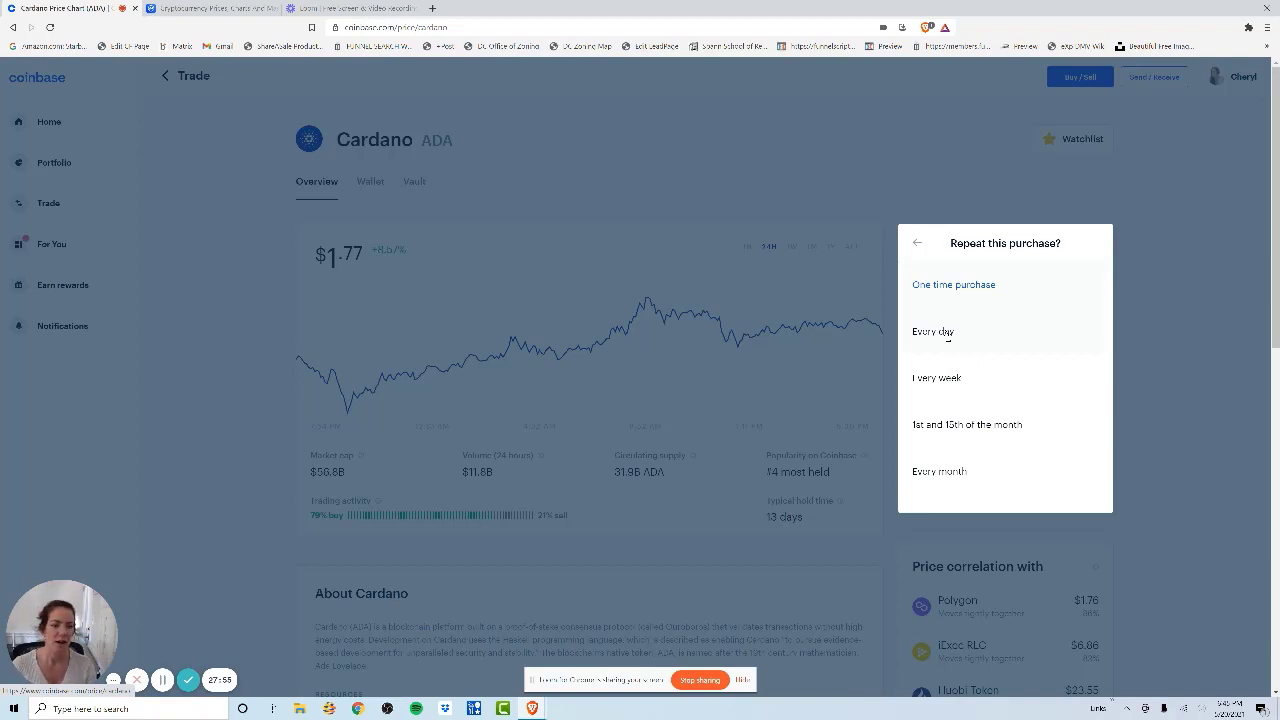
pyautogui.click(946, 380)
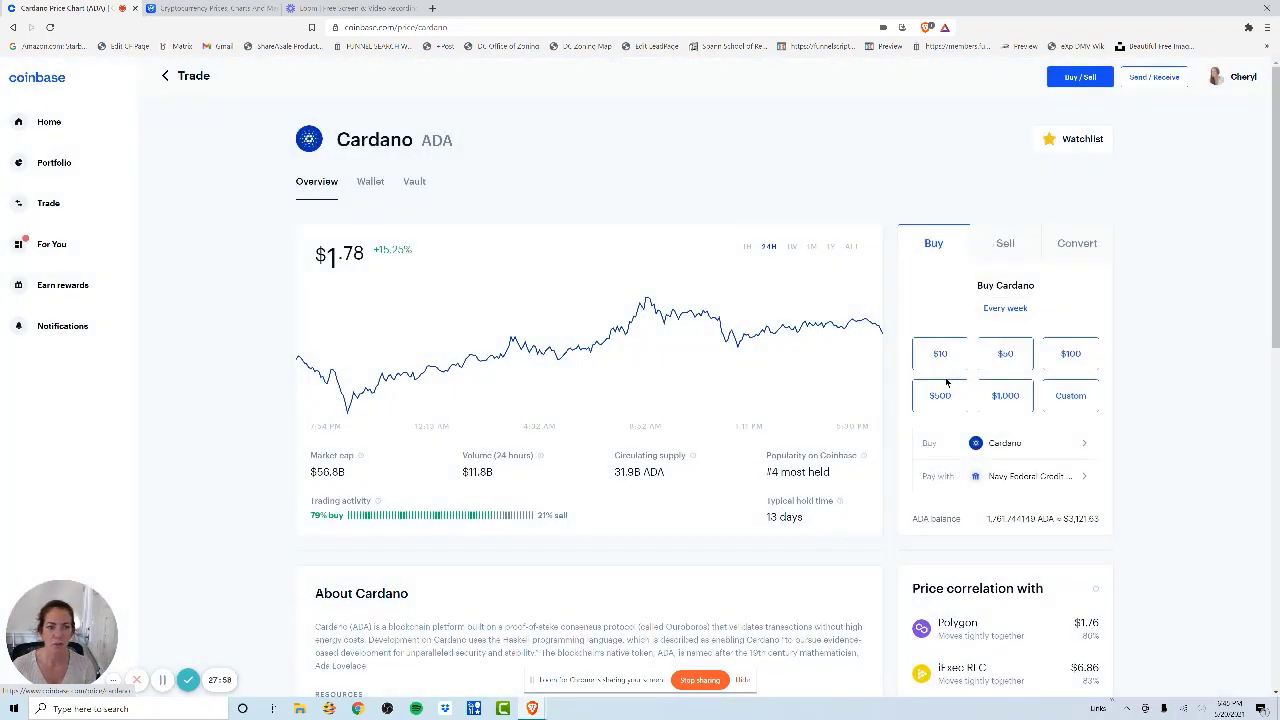
pyautogui.click(1005, 310)
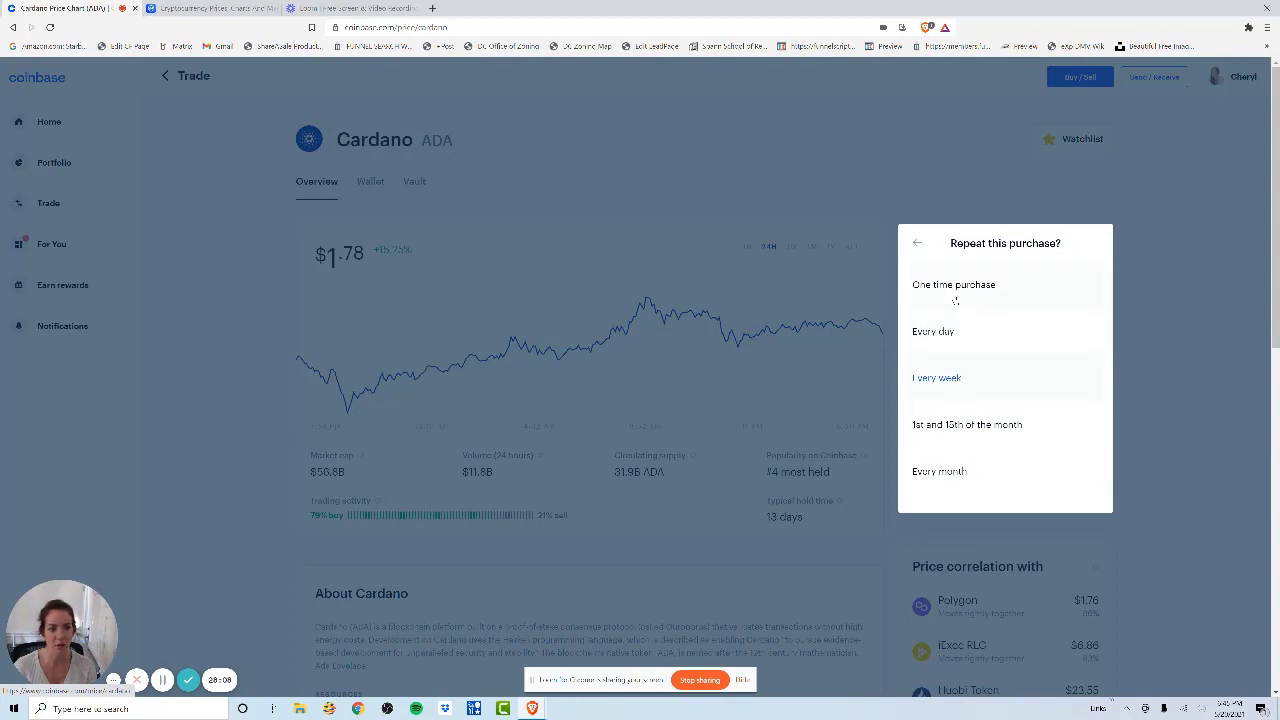
pyautogui.click(930, 381)
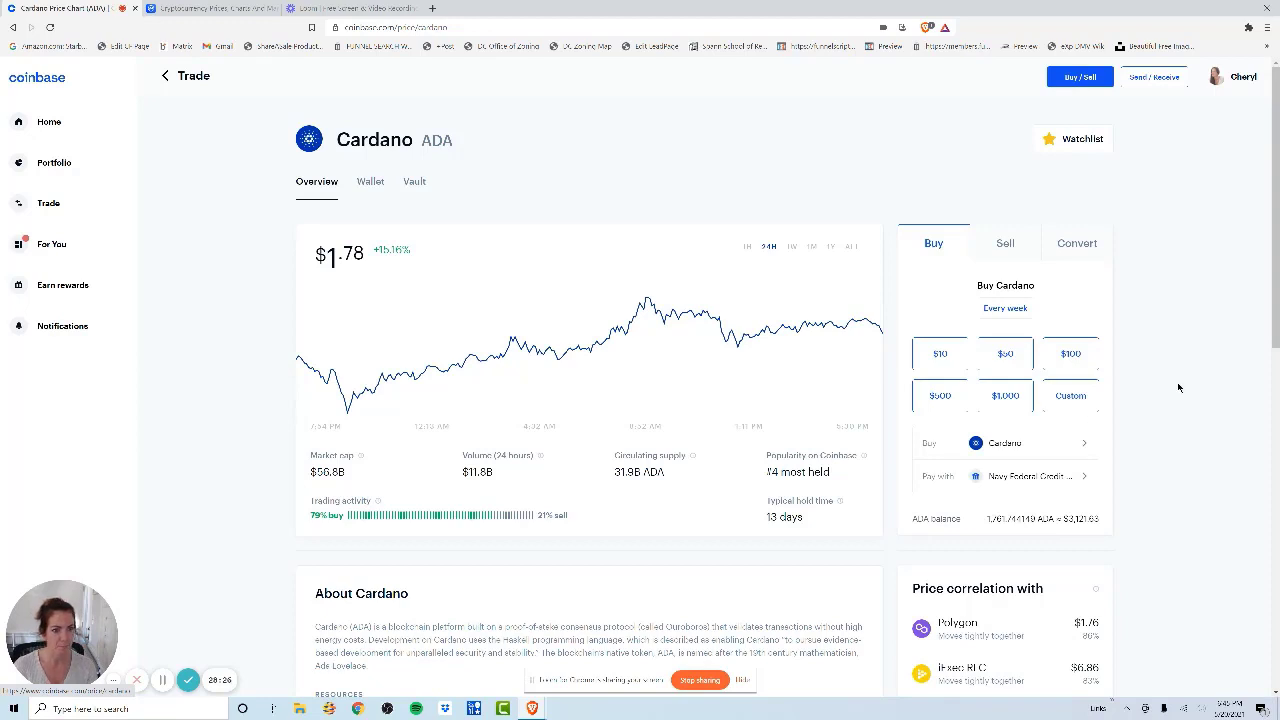
pyautogui.click(54, 162)
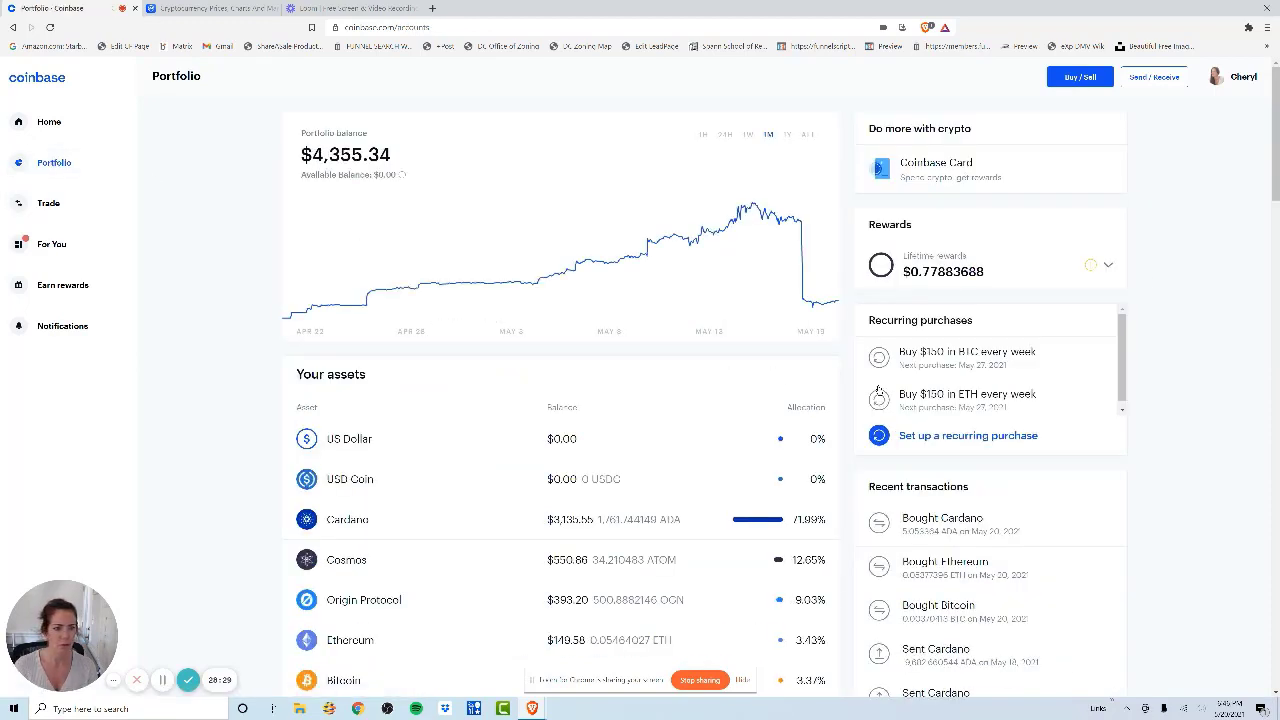
pyautogui.scroll(-1, 1120, 387)
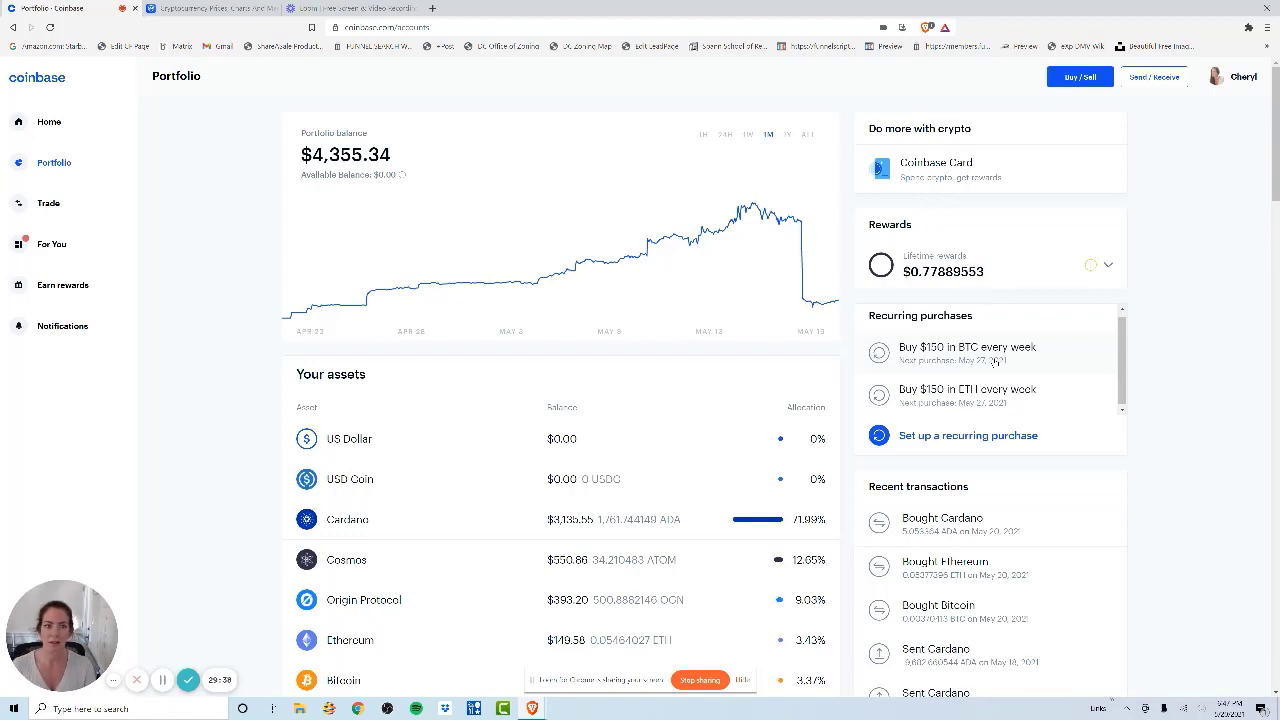
pyautogui.moveTo(1122, 370); pyautogui.dragTo(1121, 383)
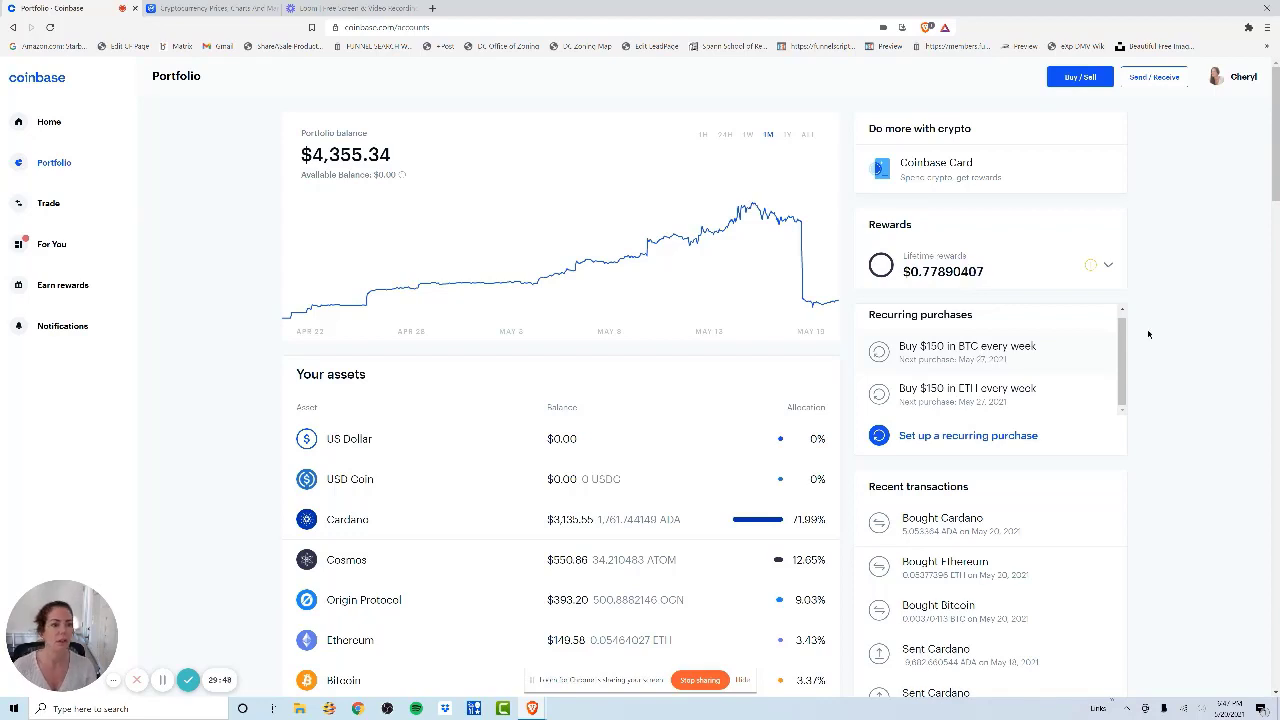
pyautogui.scroll(-2, 1152, 327)
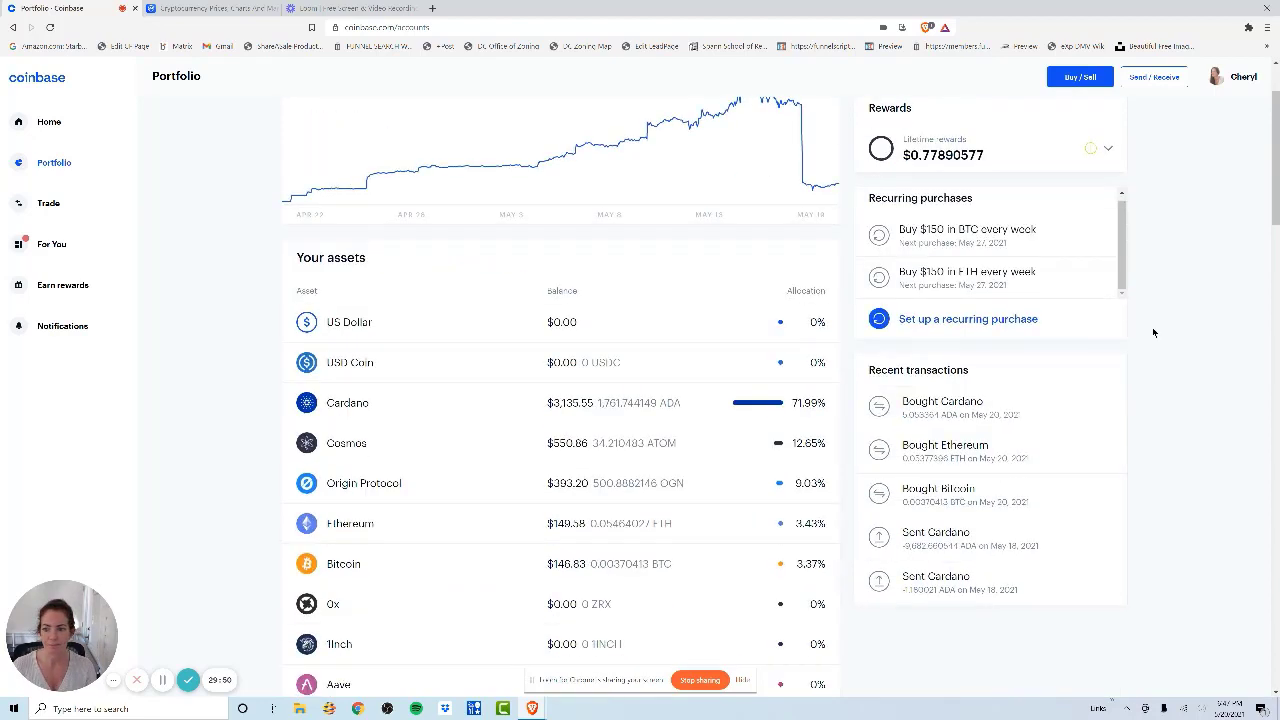
pyautogui.scroll(2, 1152, 327)
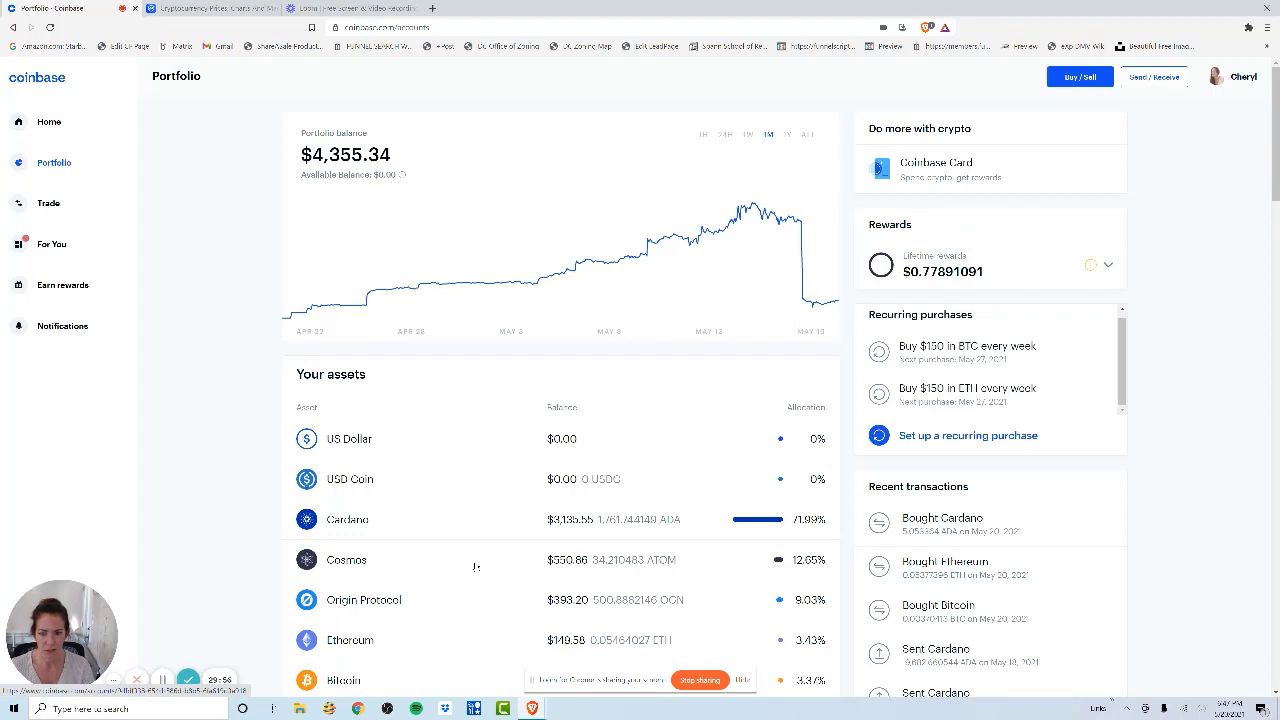
# Step: Open the Cosmos wallet's rewards breakdown: 0.048377 ATOM lifetime rewards at 5.00% APY
pyautogui.click(603, 565)
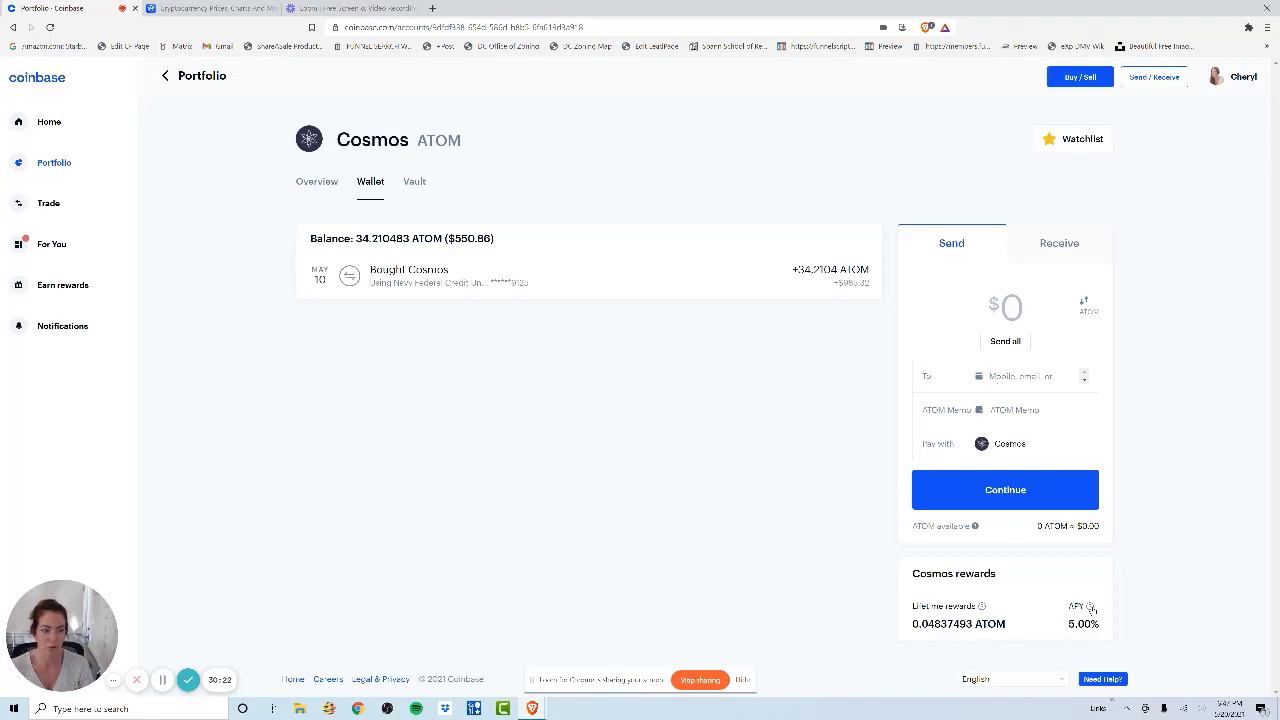
pyautogui.click(1090, 607)
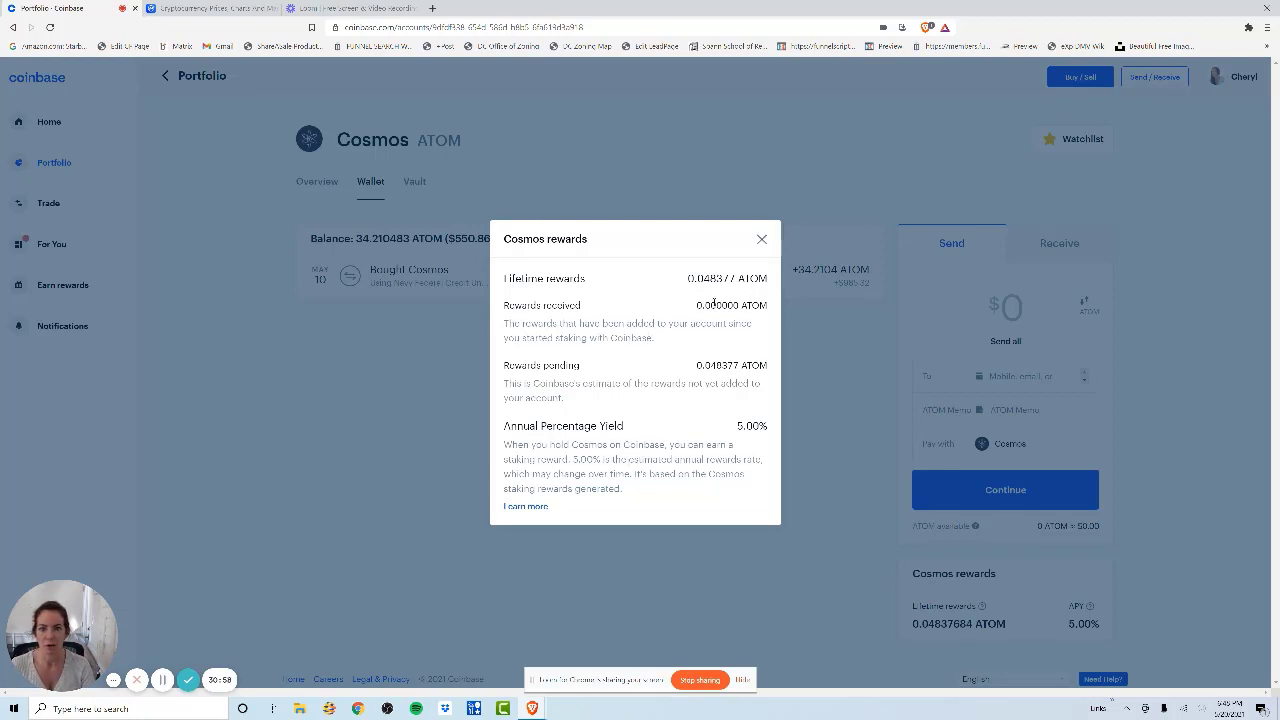
# Step: Dismiss the Cosmos staking rewards details (0.04837726 ATOM lifetime, 5.00% APY) and go to Portfolio
pyautogui.click(762, 240)
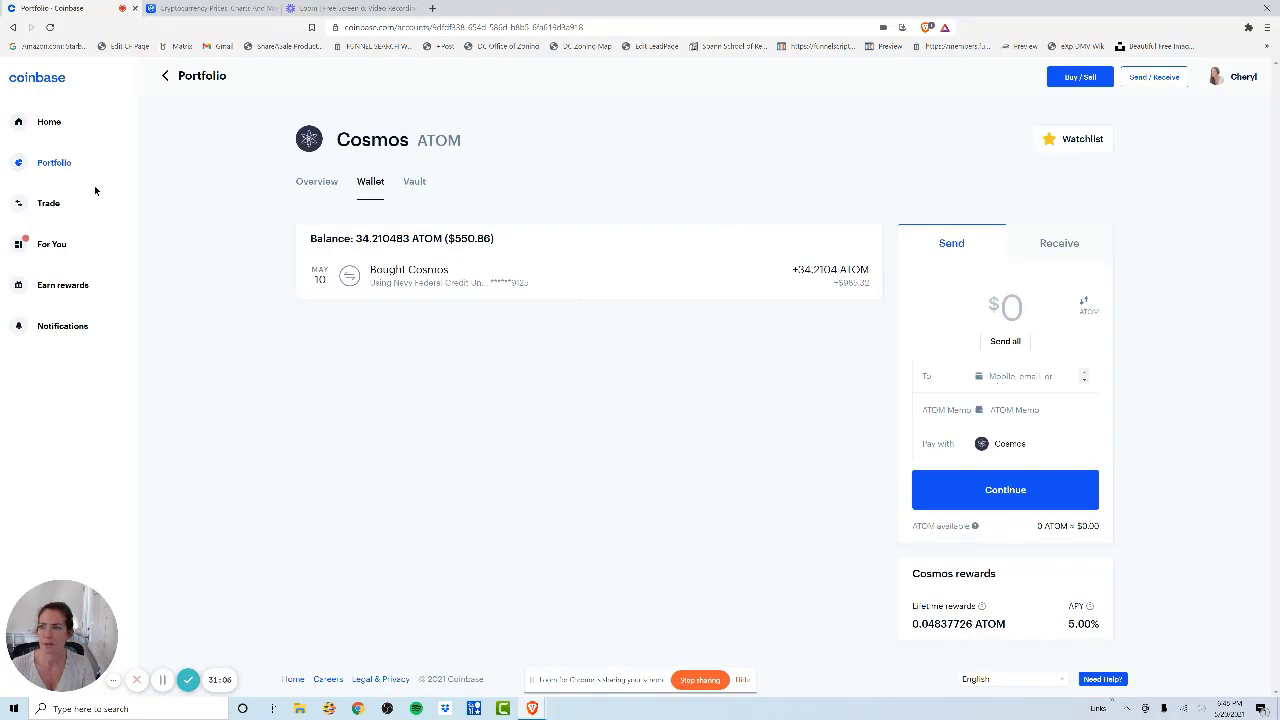
pyautogui.click(58, 163)
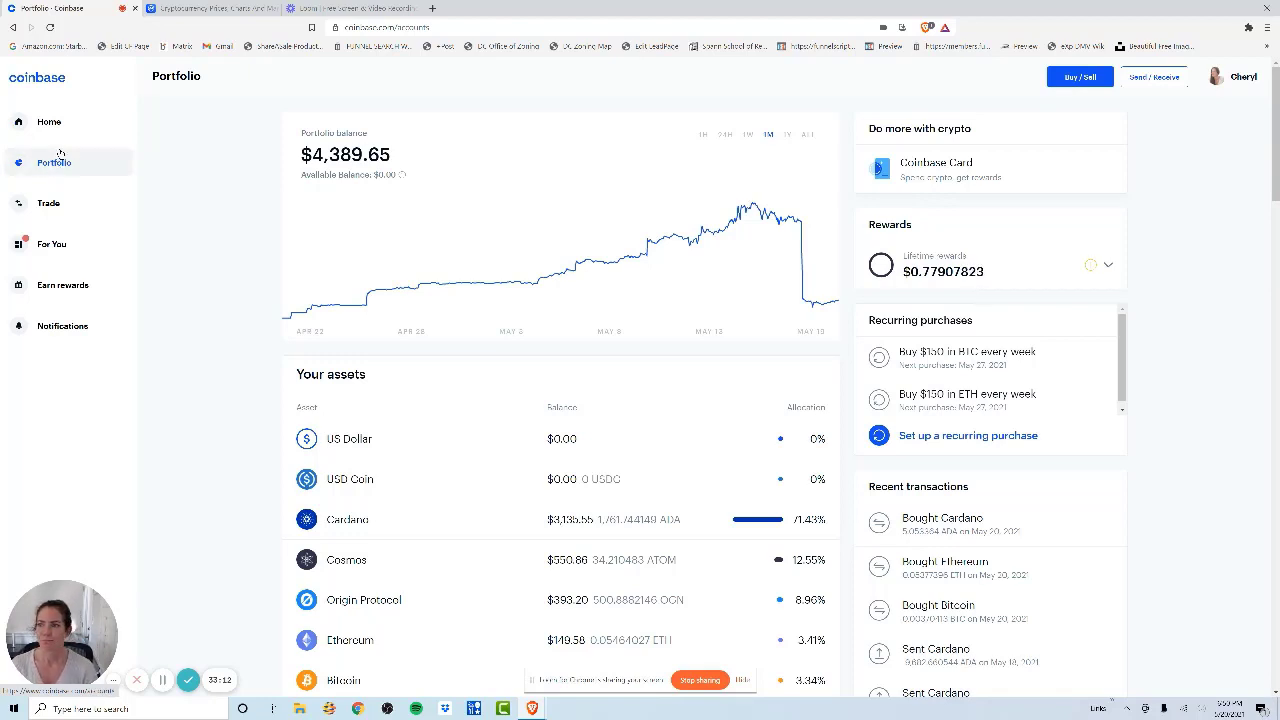
# Step: Go back to the Home dashboard showing the $4,389.65 portfolio balance and watchlist
pyautogui.click(55, 124)
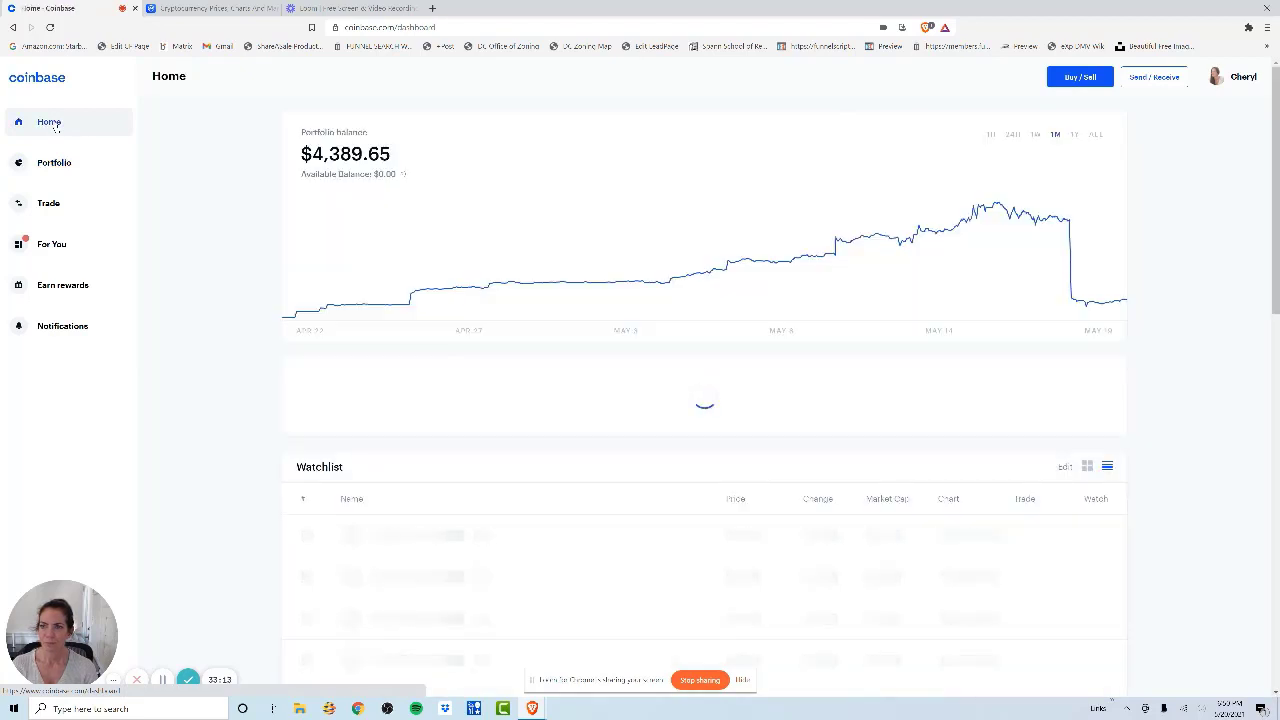